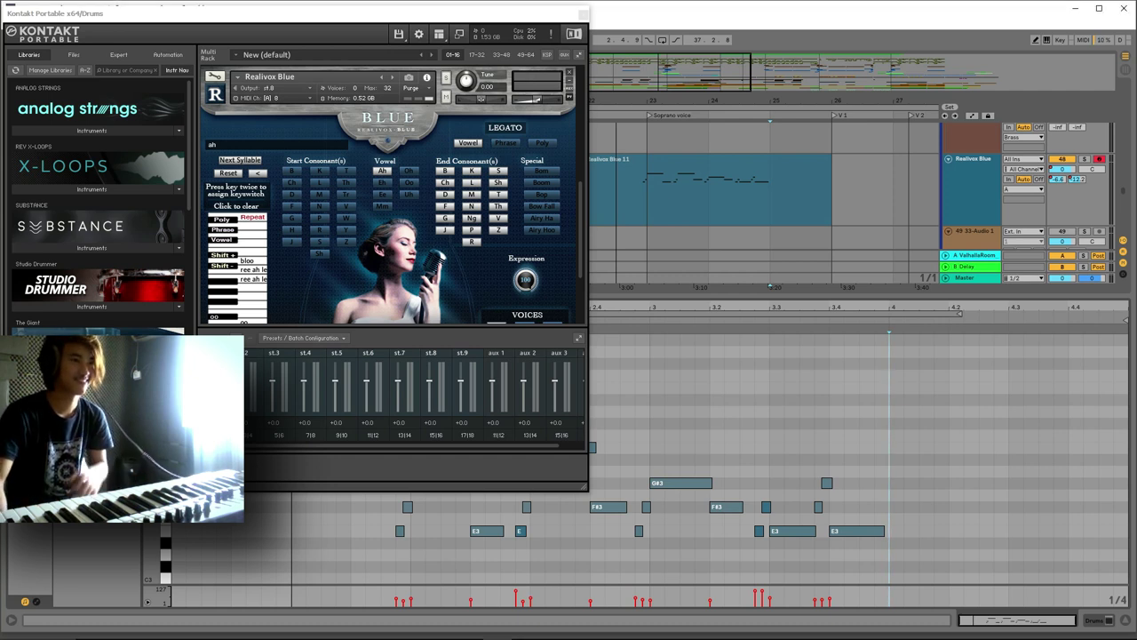
Play the arrangement from bar 22 and look through the tracks around the Soprano voice section
click(610, 216)
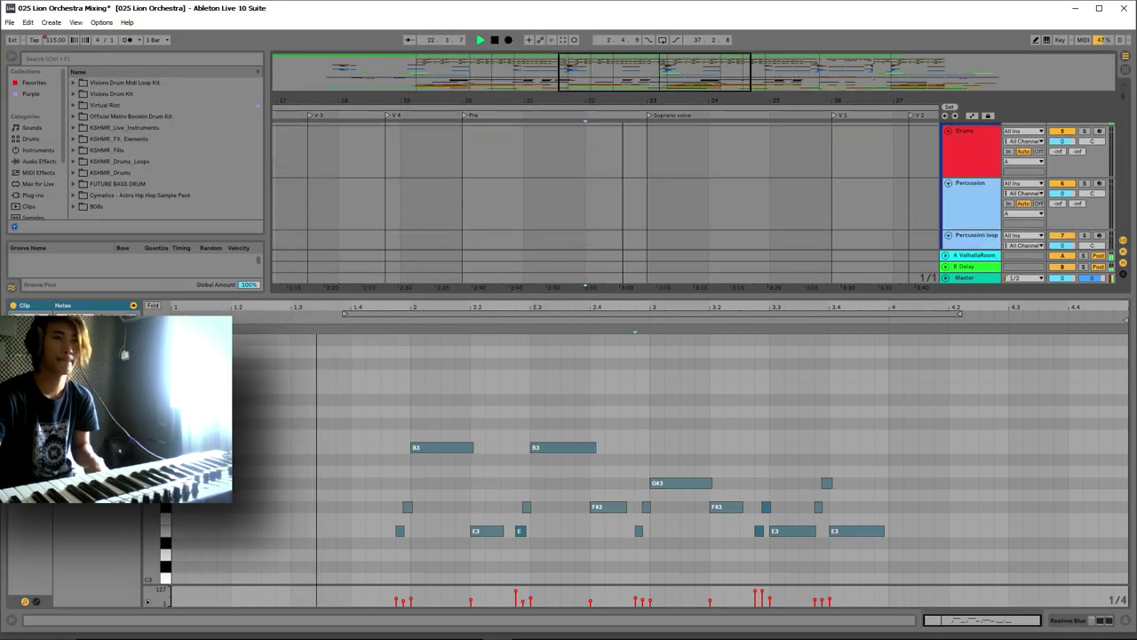
scroll(972, 229, up, 3)
click(972, 231)
drag(1125, 90, 1128, 204)
scroll(835, 211, up, 2)
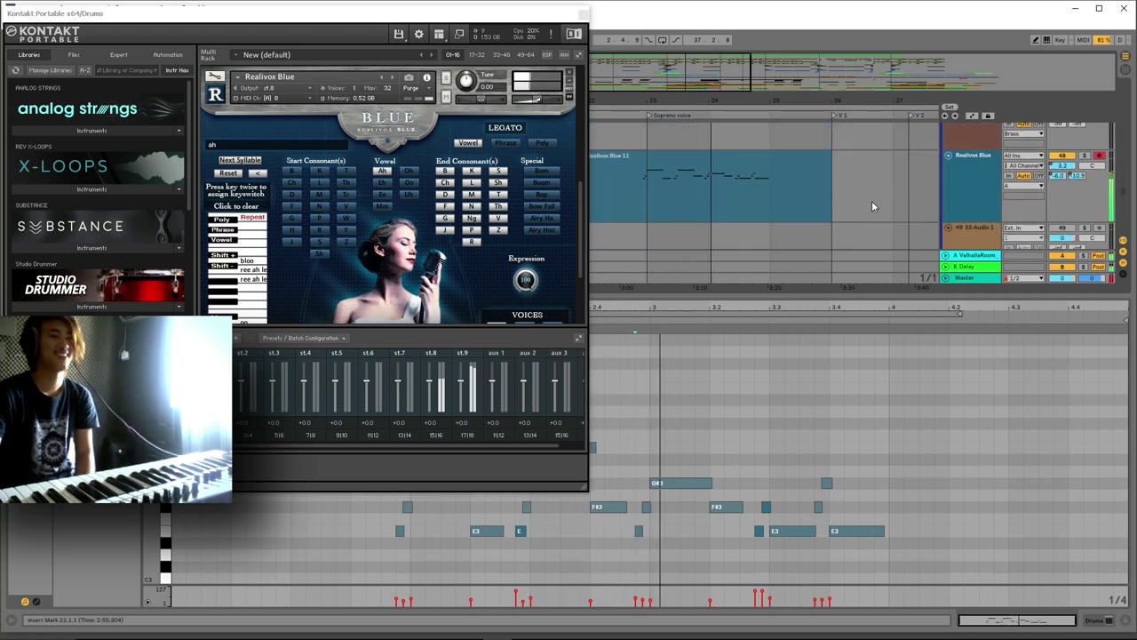
scroll(872, 200, up, 2)
mouse_move(816, 298)
mouse_down()
mouse_move(824, 269)
mouse_move(823, 319)
mouse_up()
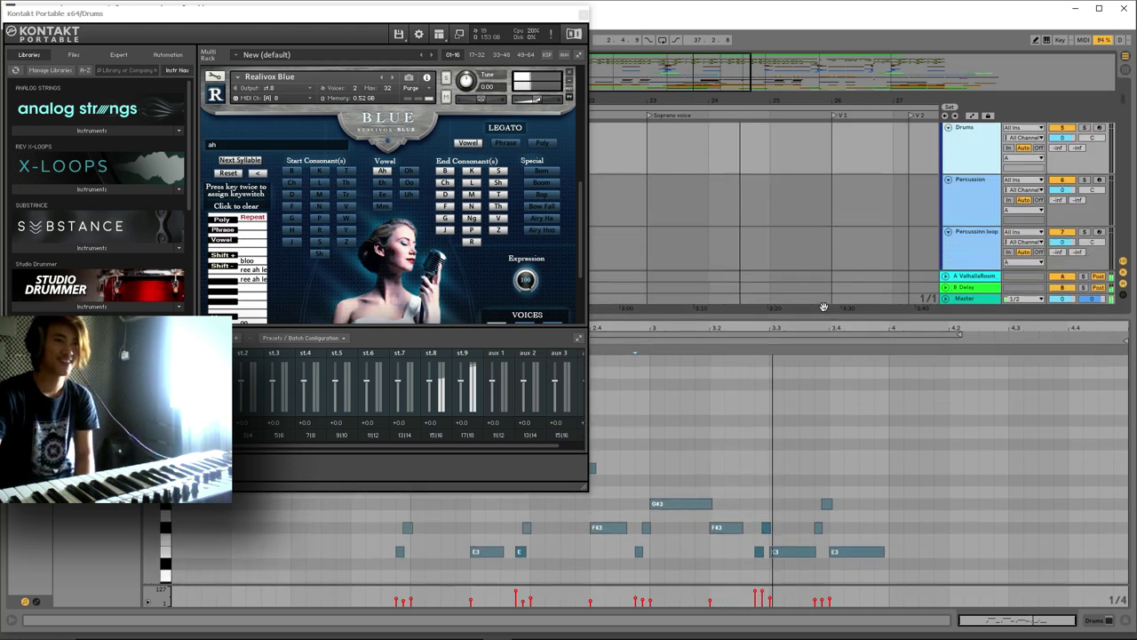
scroll(836, 231, down, 8)
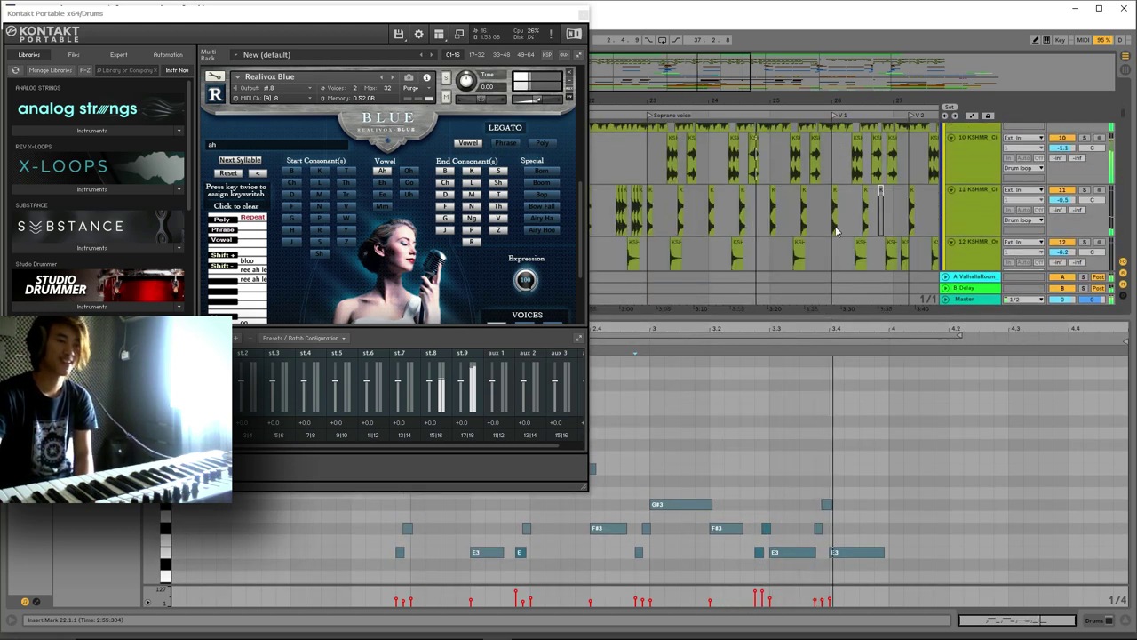
scroll(835, 231, up, 2)
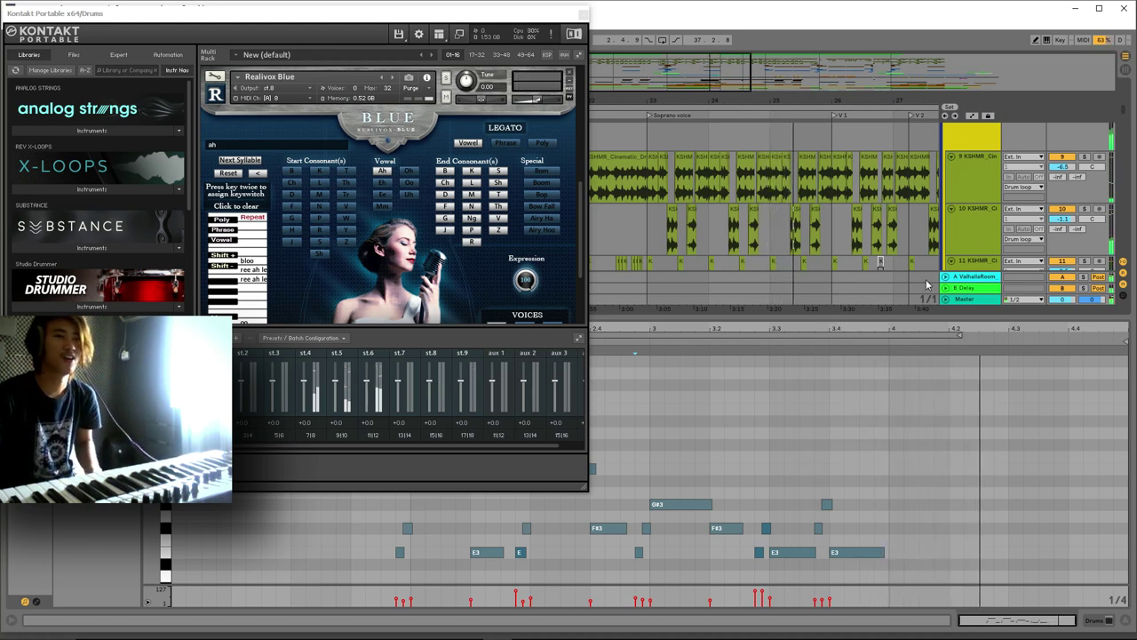
drag(1127, 113, 1133, 212)
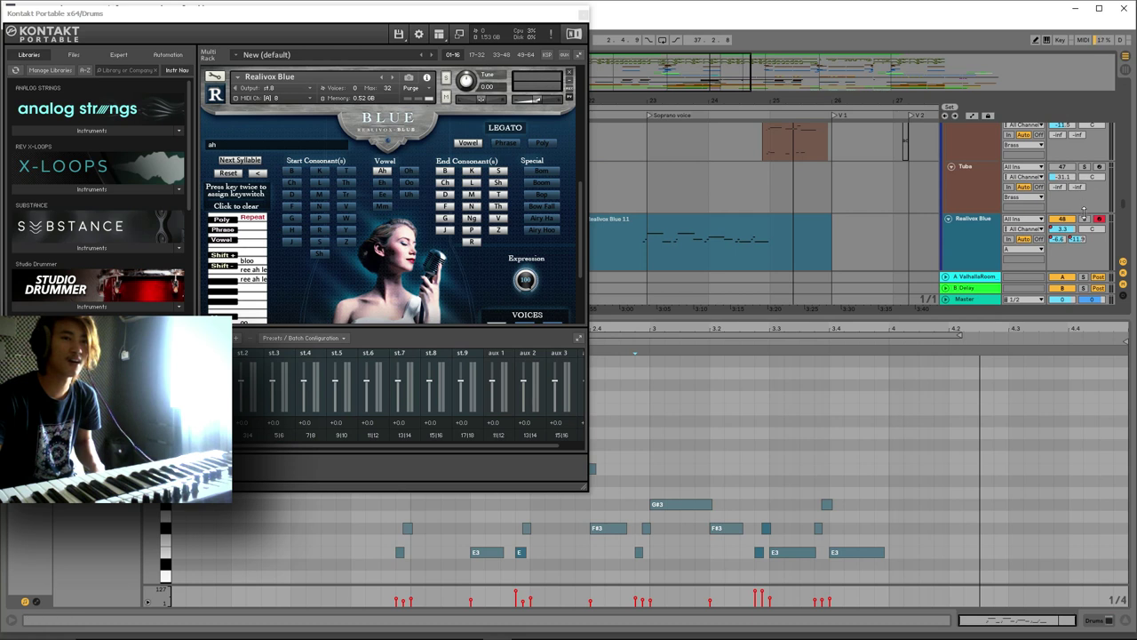
Solo the Realivox Blue track, select its Realivox Blue 11 clip from 22.3.1 to 26.1.1, and play that range
click(957, 234)
key(space)
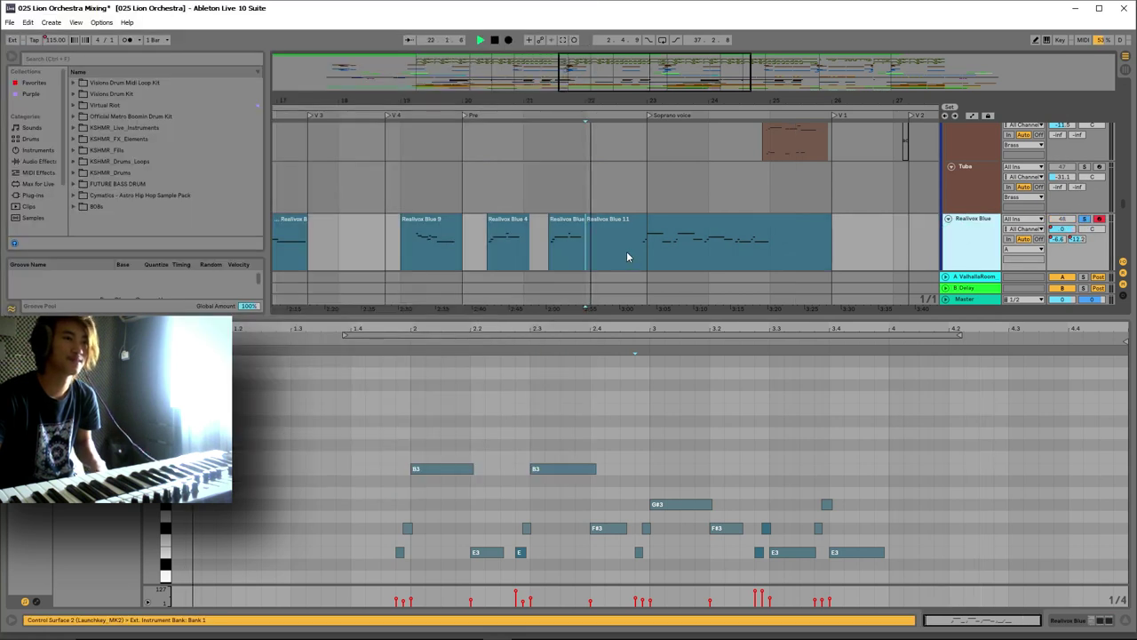
key(space)
click(635, 252)
mouse_move(756, 100)
mouse_down()
mouse_move(525, 248)
mouse_move(812, 240)
mouse_up()
click(492, 255)
key(space)
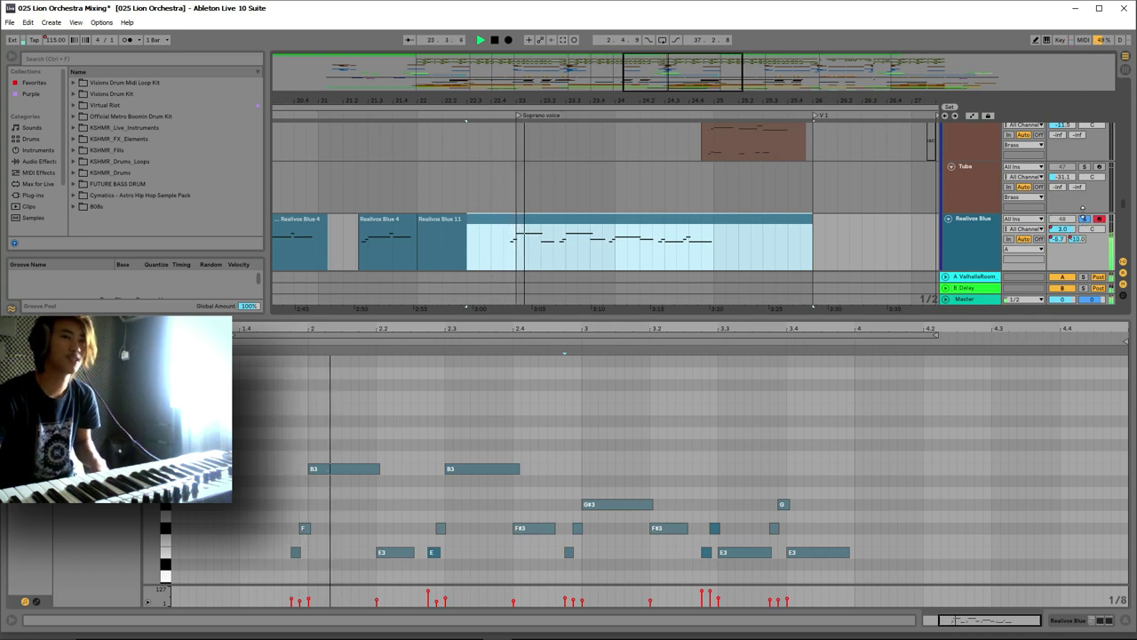
Select the Drums track to bring up its Kontakt window, with the Realivox Blue track back in view beside it
drag(1123, 205, 1134, 100)
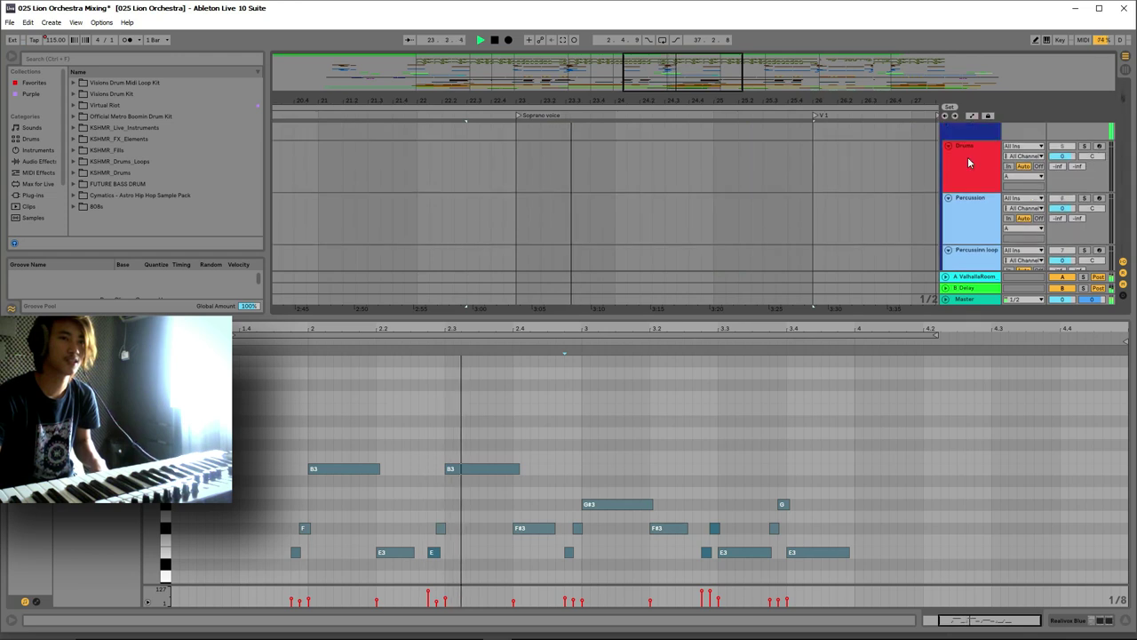
click(982, 162)
scroll(855, 210, down, 4)
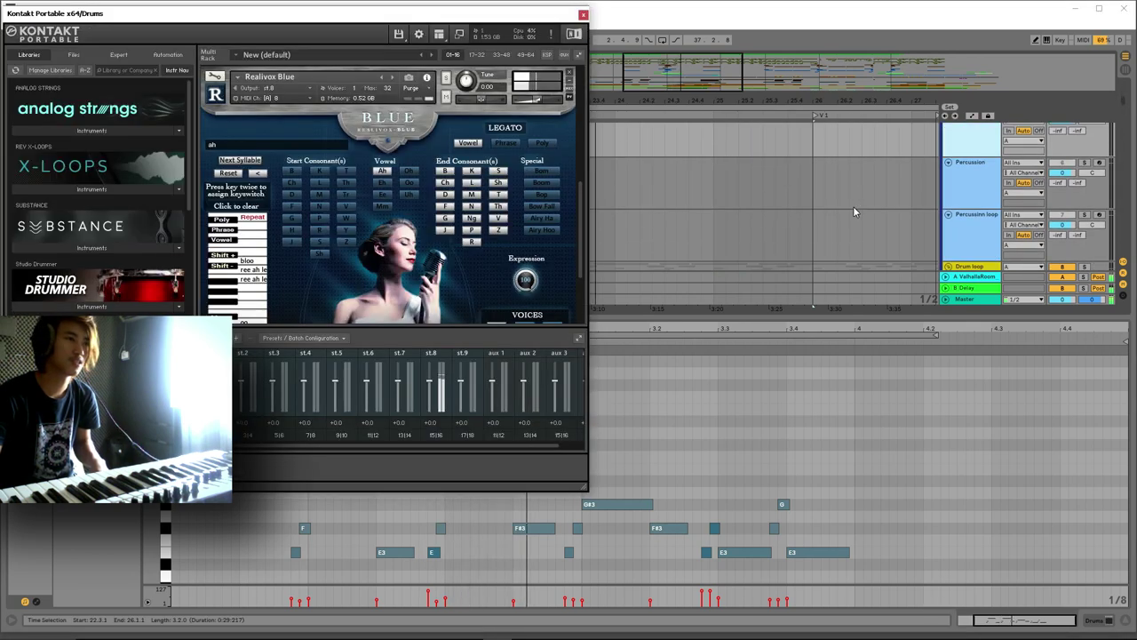
drag(1125, 114, 1110, 216)
scroll(703, 145, up, 1)
drag(683, 99, 829, 102)
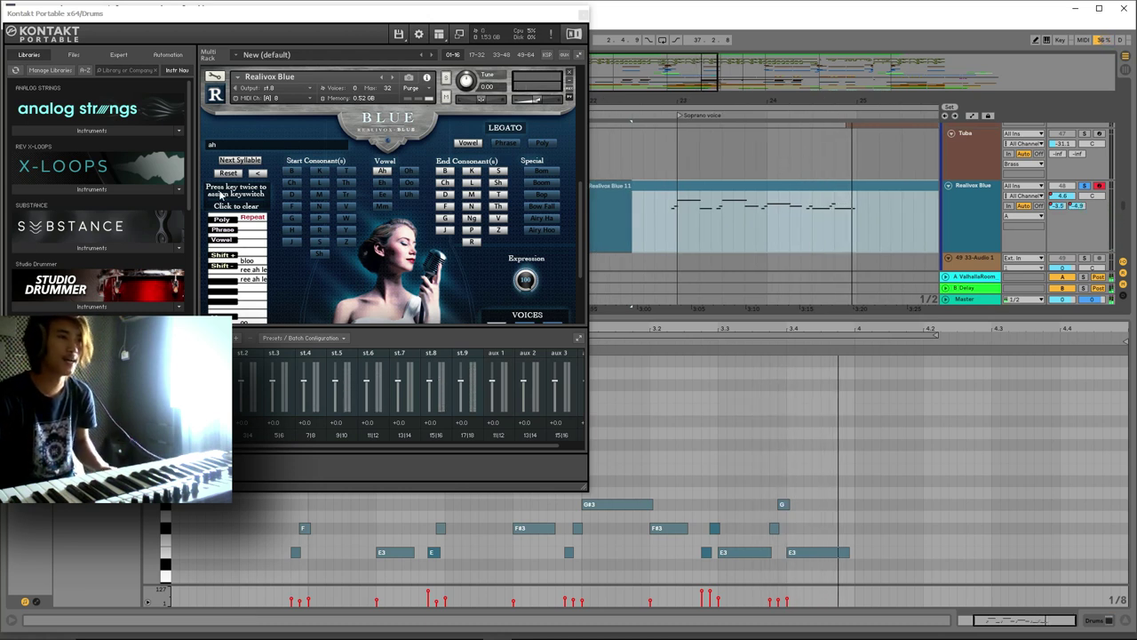
Switch the Realivox Blue voice through the vowels Oh, Ee, Mm, Uh and Oo, auditioning them on the soprano phrase
click(410, 171)
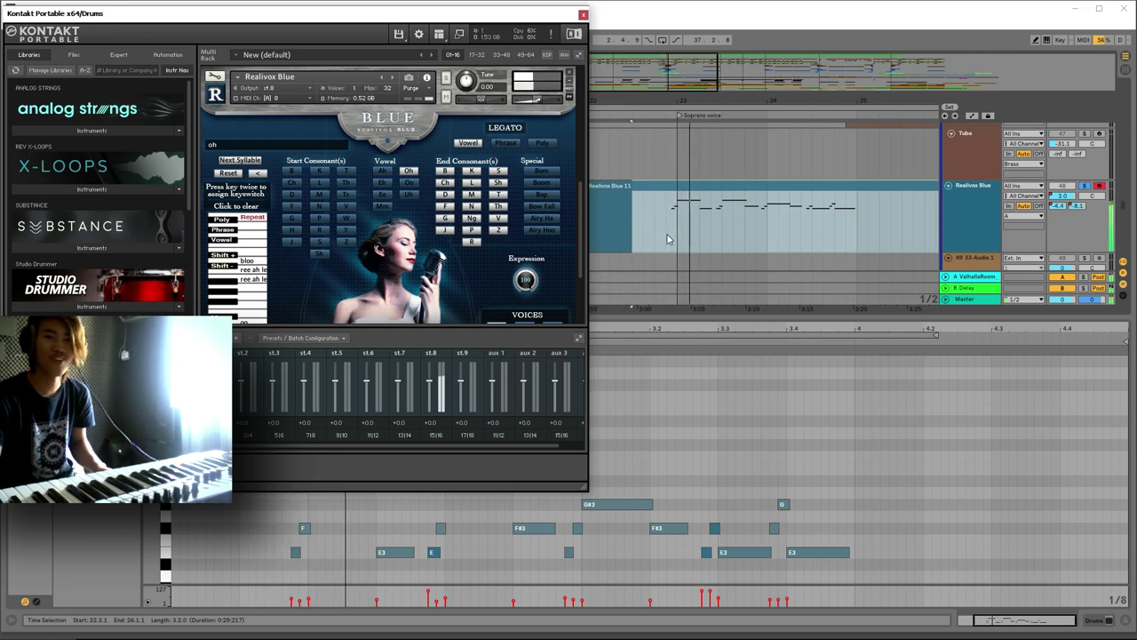
click(388, 195)
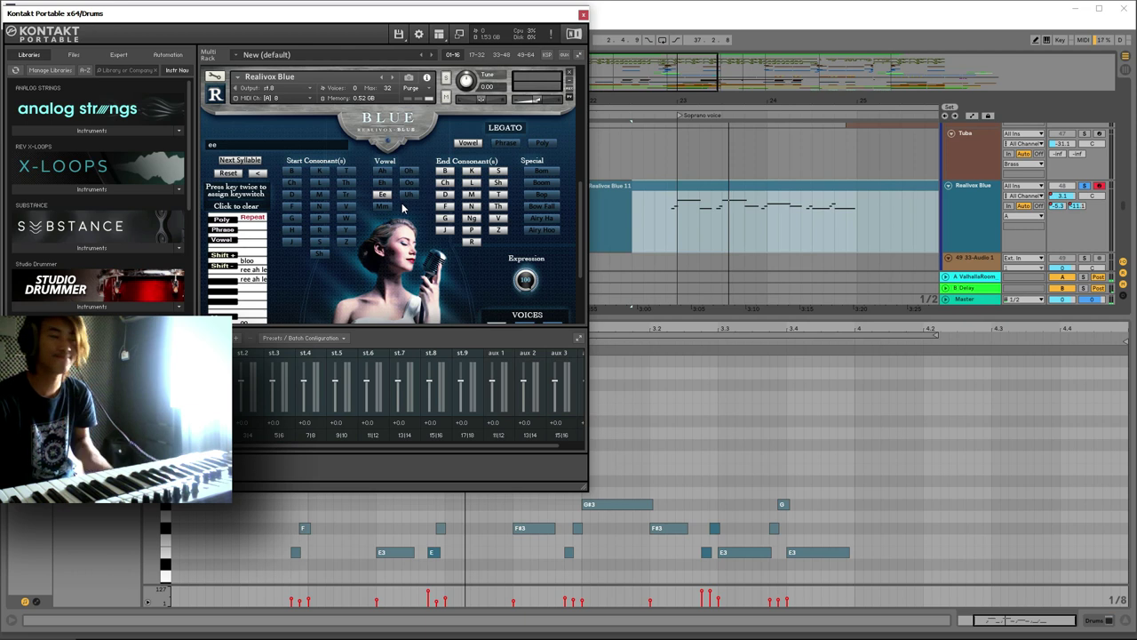
click(383, 206)
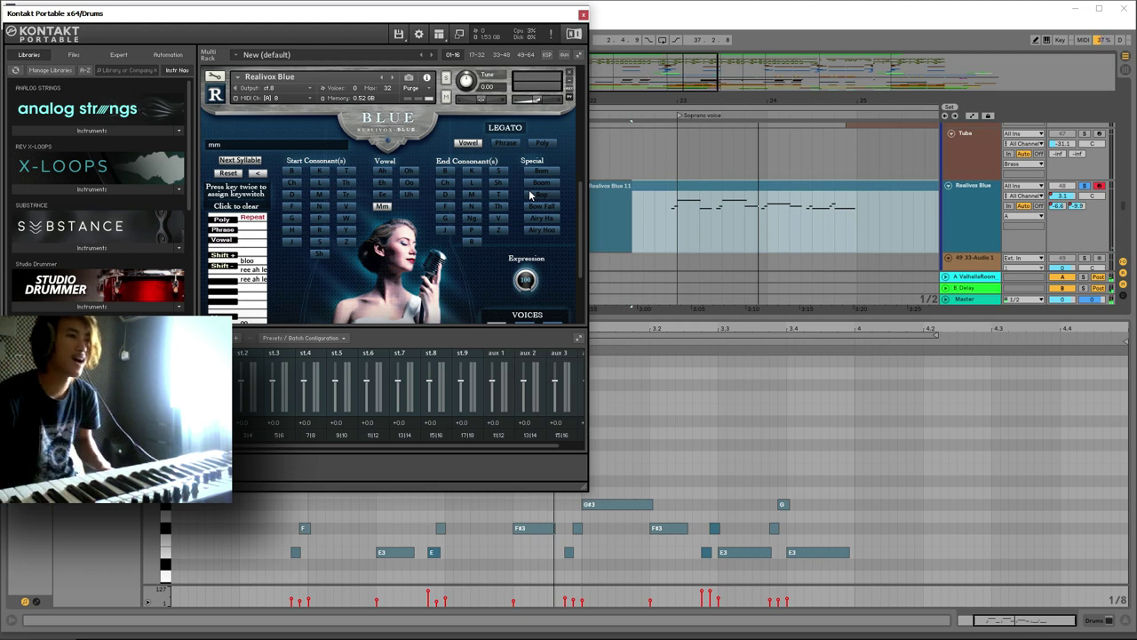
click(408, 196)
key(space)
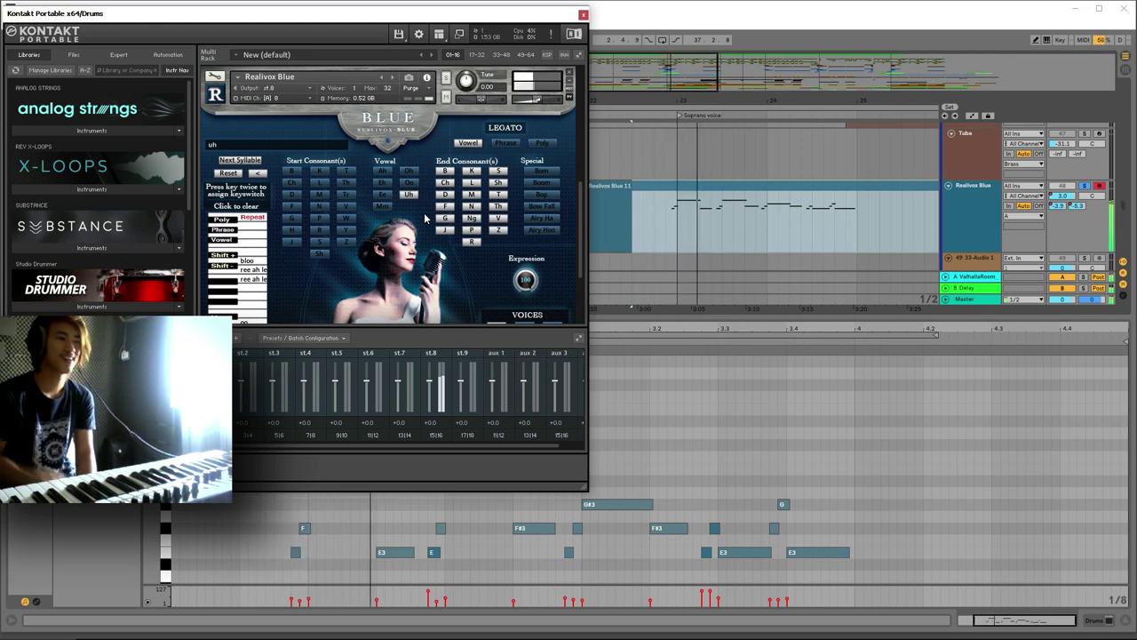
scroll(678, 216, down, 2)
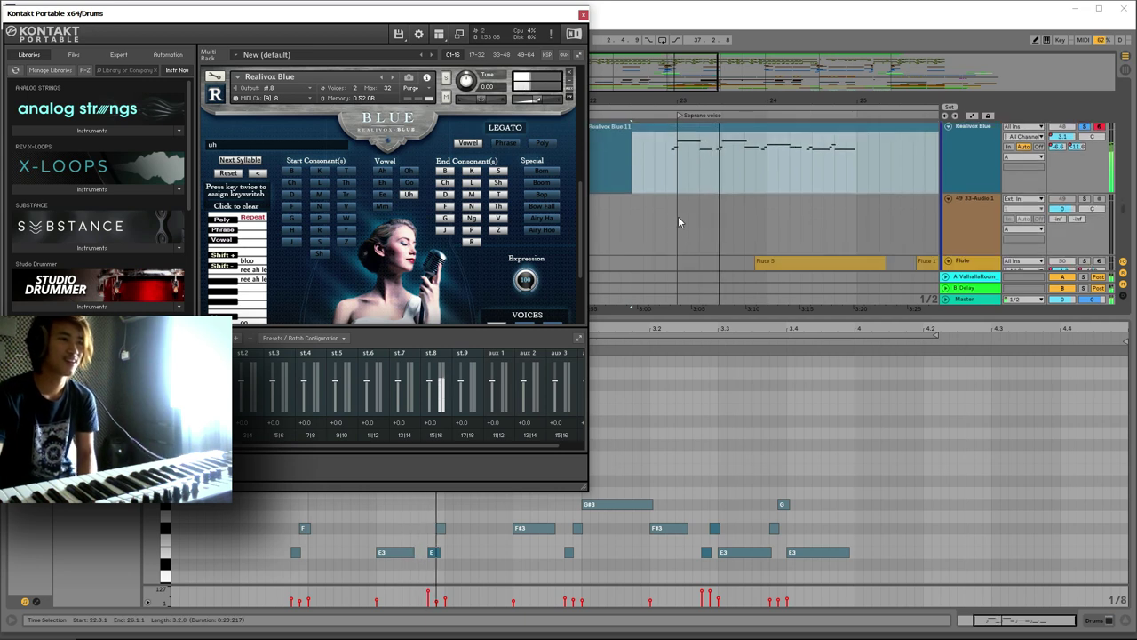
scroll(680, 228, up, 1)
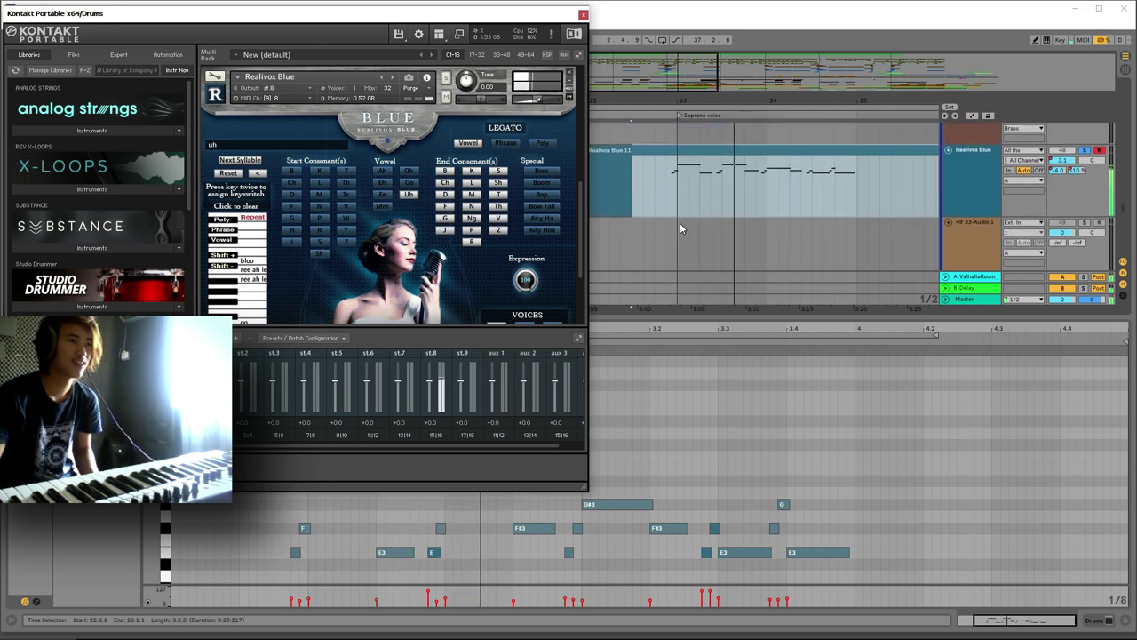
click(410, 184)
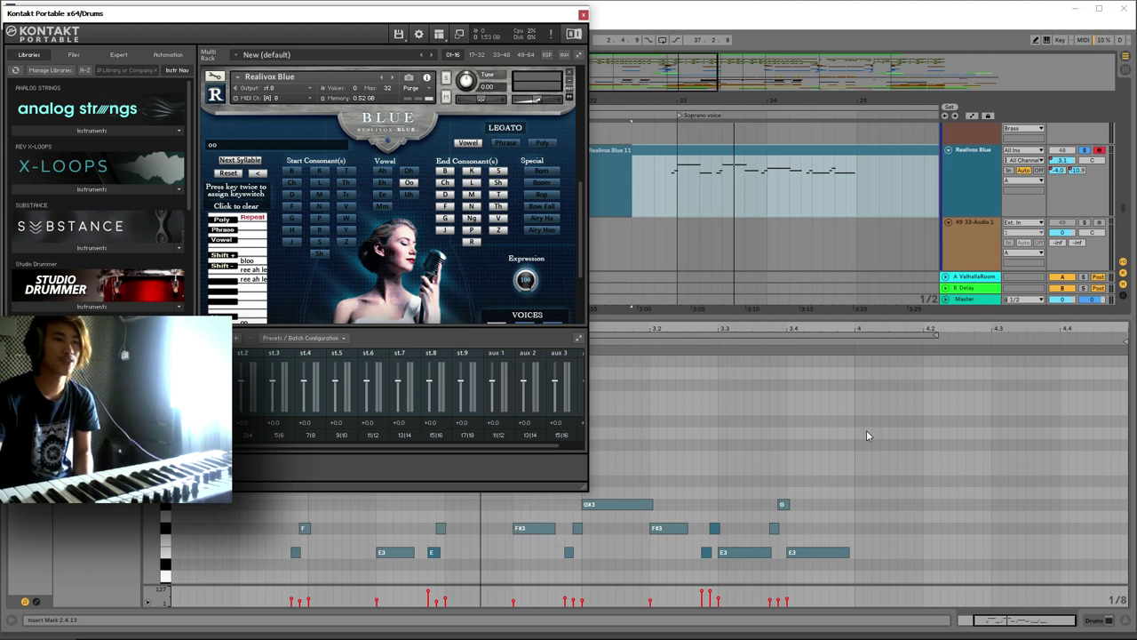
Clear the current vowel and build the syllable "hee" from the start consonant H and the vowel Ee
scroll(867, 435, down, 3)
scroll(780, 238, up, 1)
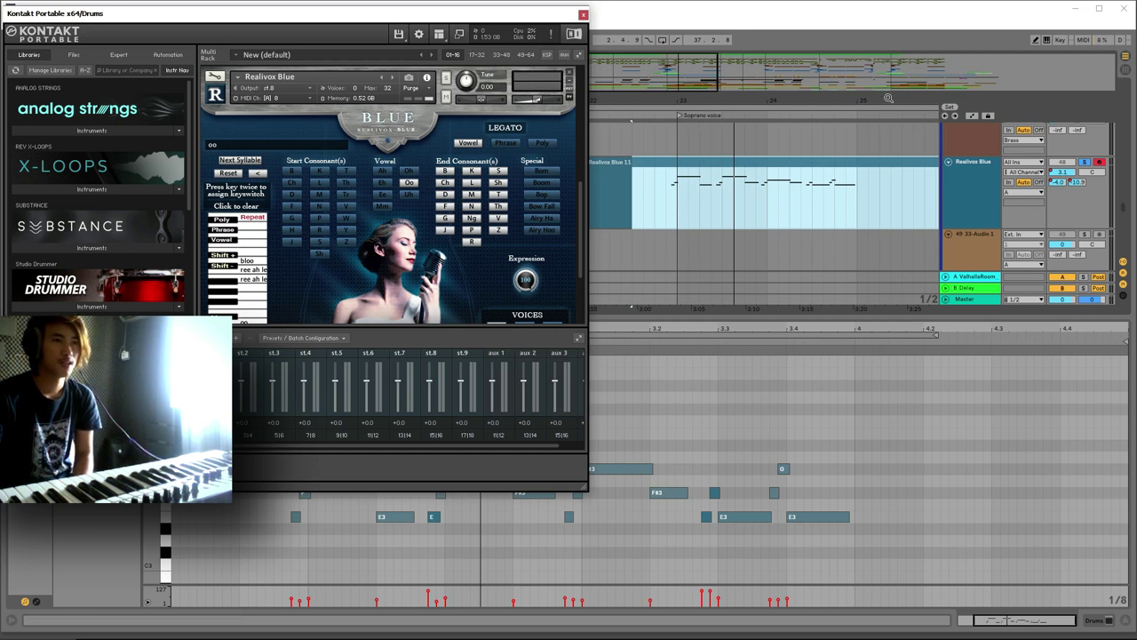
drag(888, 98, 887, 105)
click(227, 148)
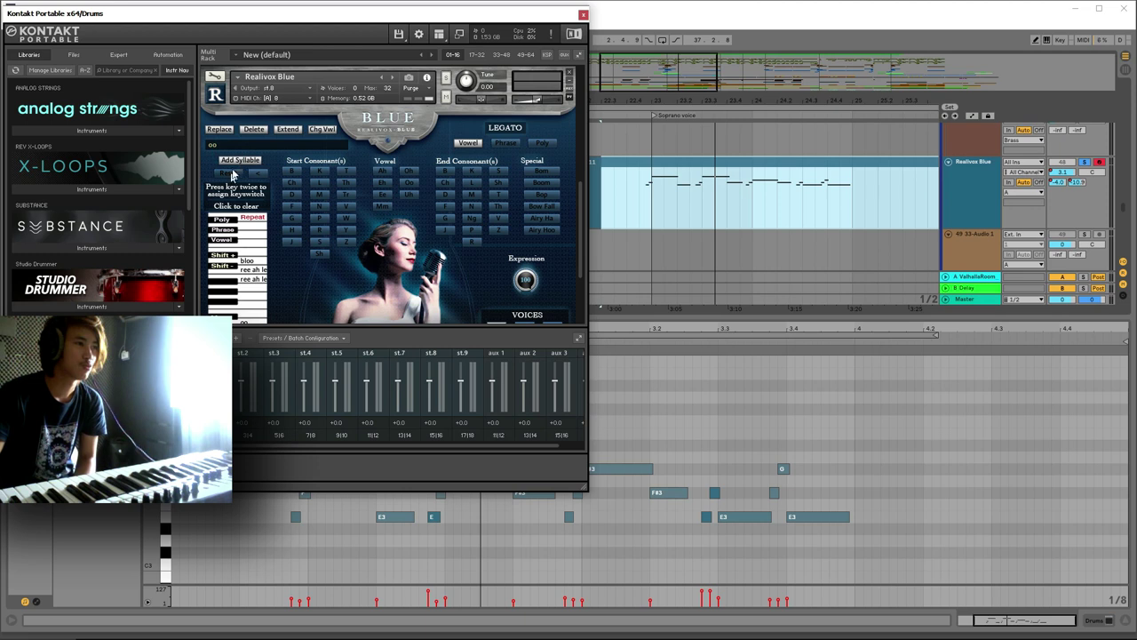
click(230, 173)
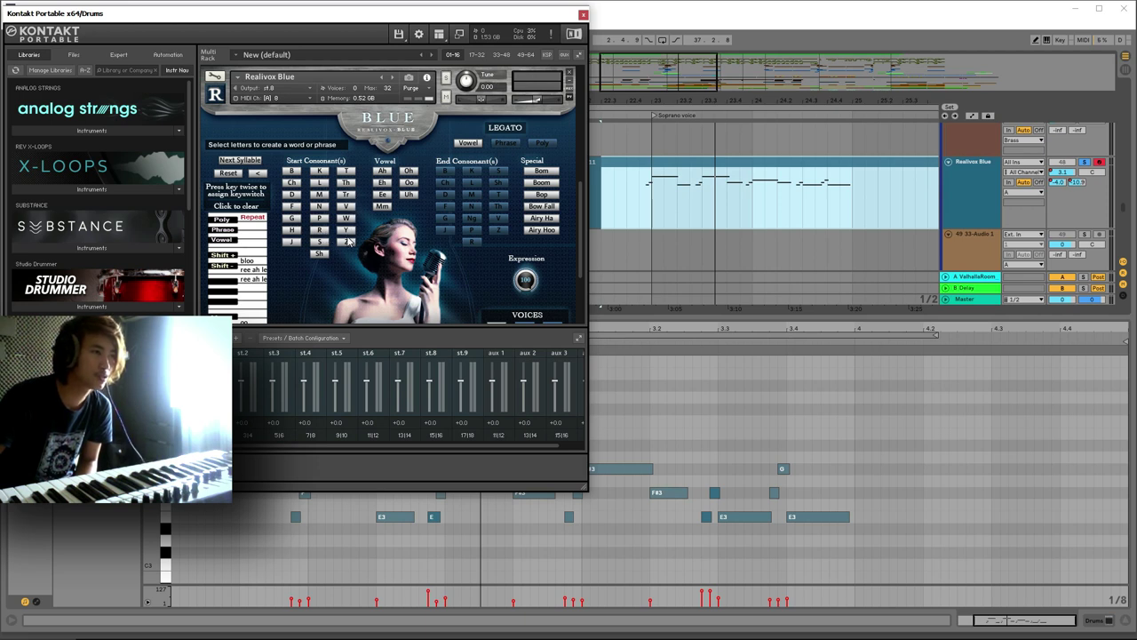
click(295, 233)
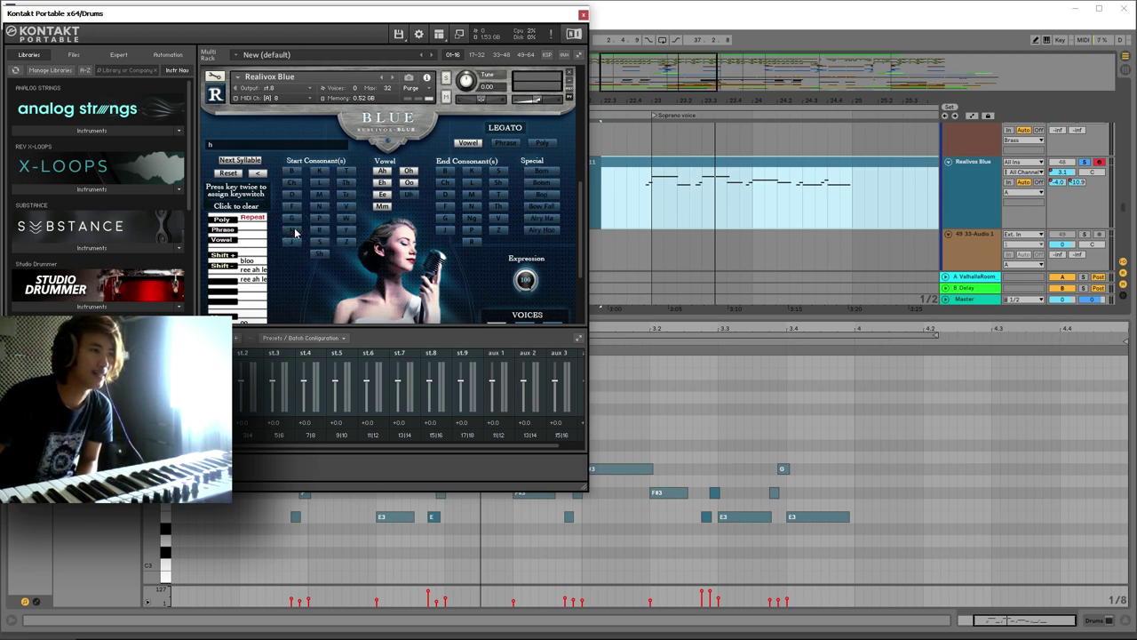
click(383, 195)
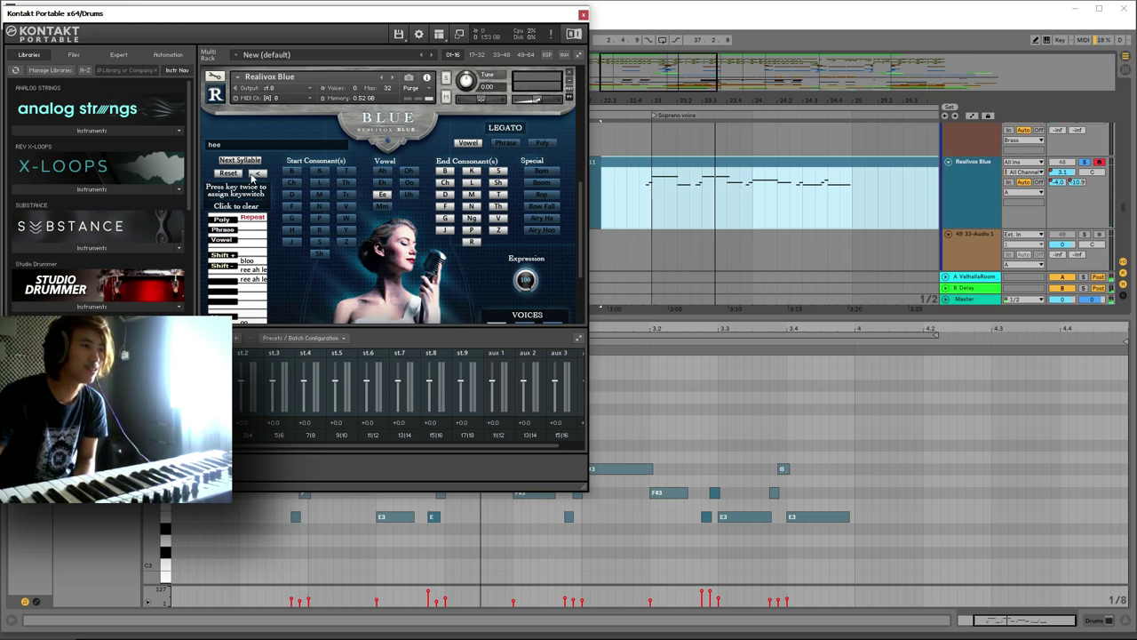
Replace the syllable's vowel with Eh to try "heh", and with Ah to make it "hah"
click(254, 173)
click(382, 183)
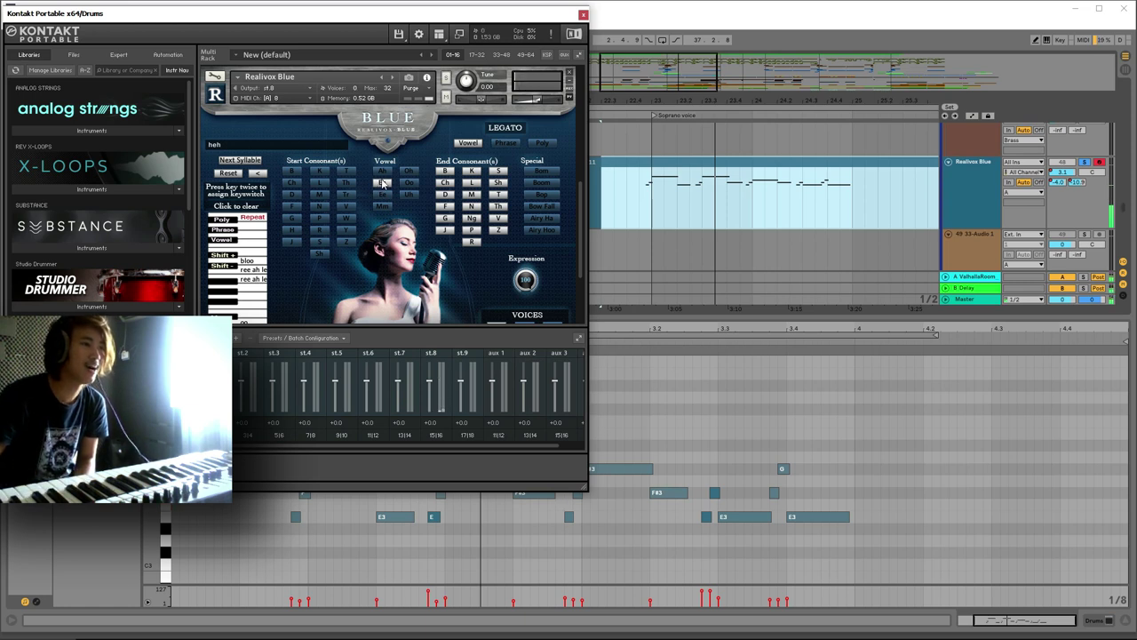
click(384, 173)
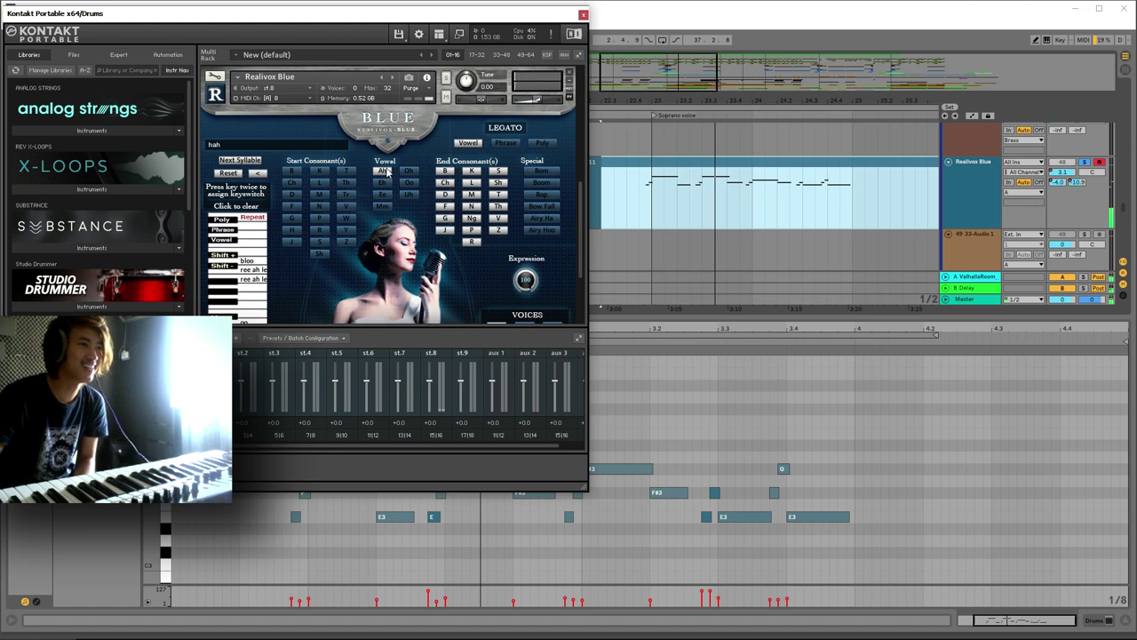
Add the syllables "lah" and "yoo" to form the phrase "hah lah yoo"
click(241, 161)
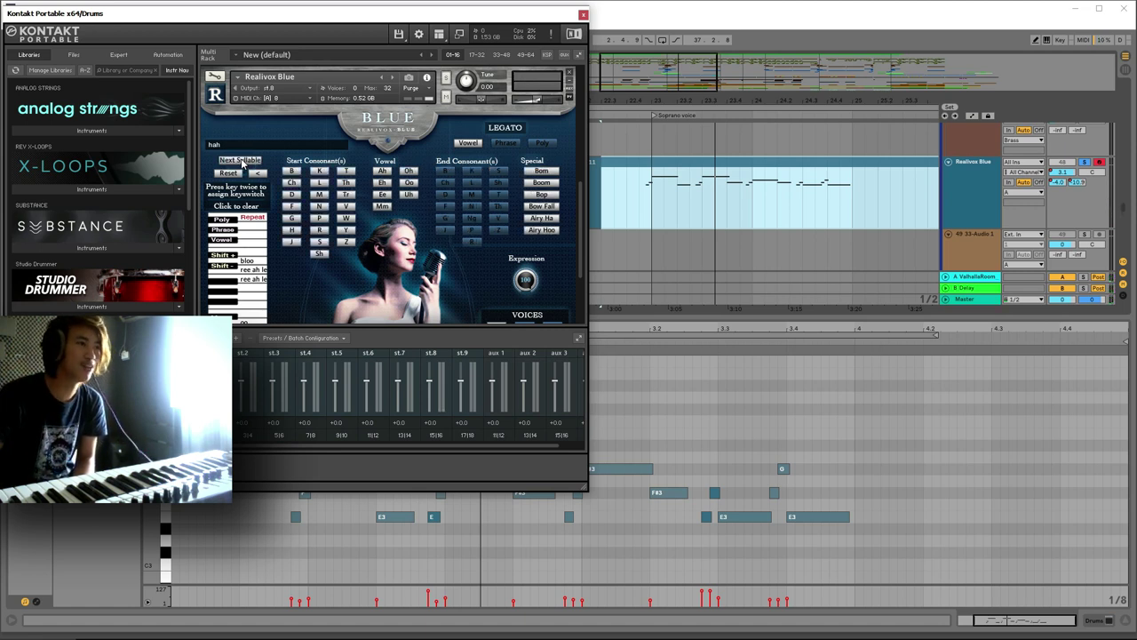
click(317, 184)
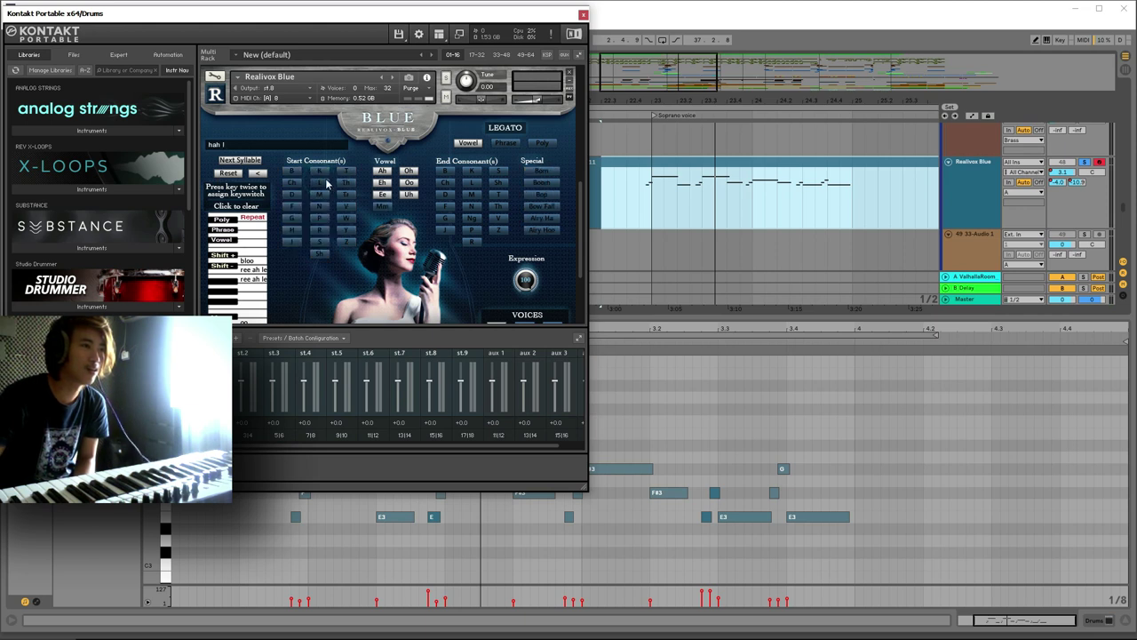
click(384, 172)
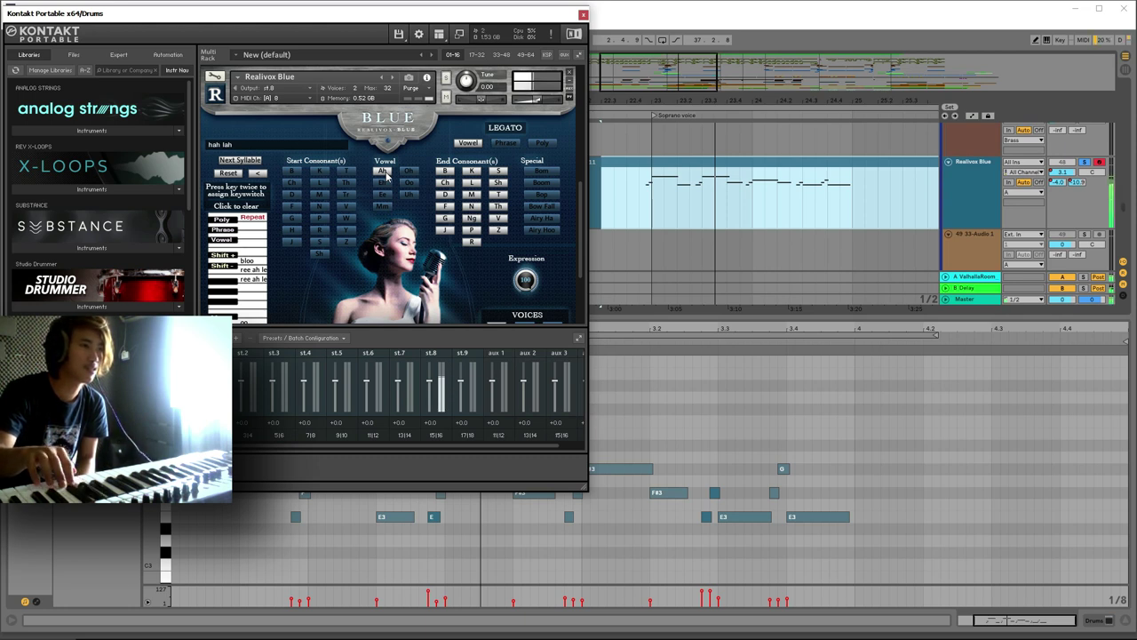
click(237, 166)
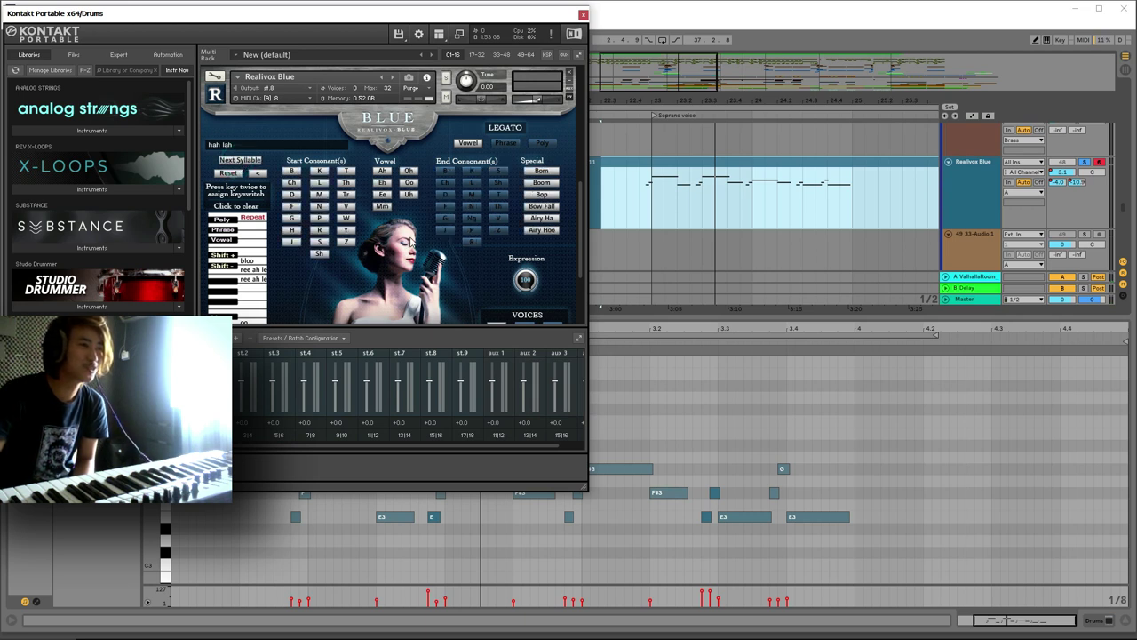
click(345, 231)
click(408, 182)
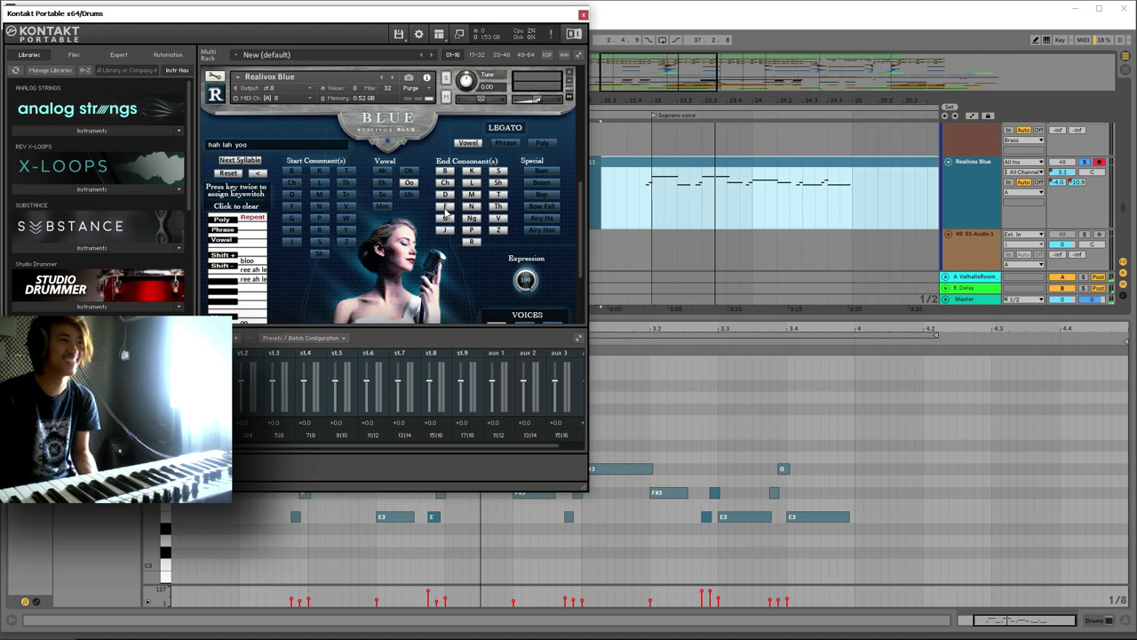
Clear the phrase, build the syllable "gloo" from the start consonants G and L, and change its vowel to Oh for "gloh"
click(229, 173)
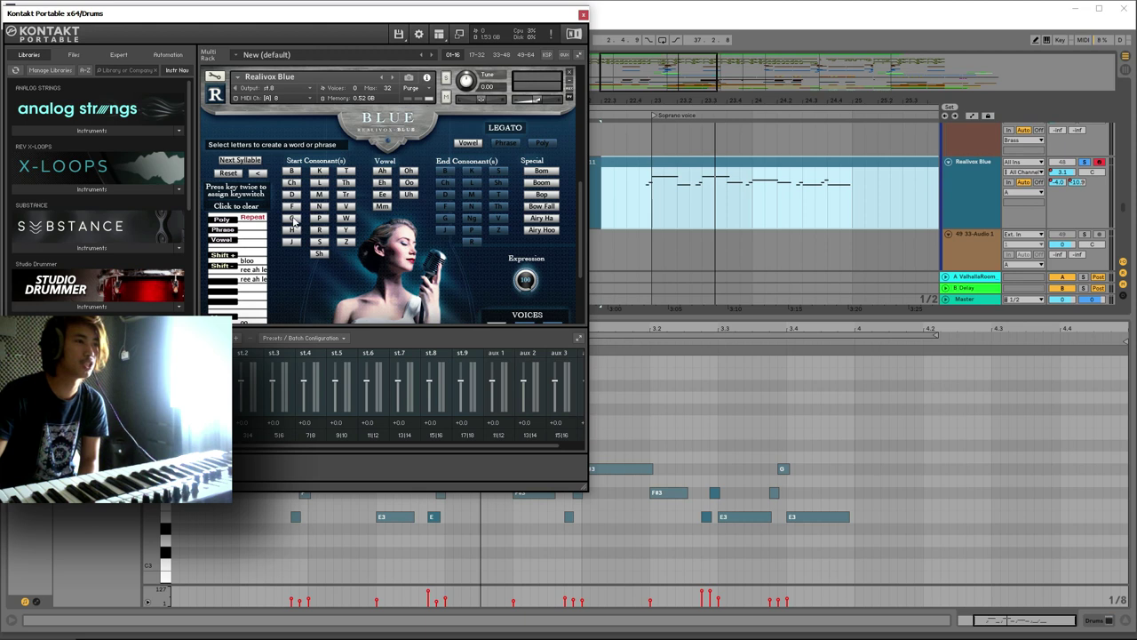
click(295, 220)
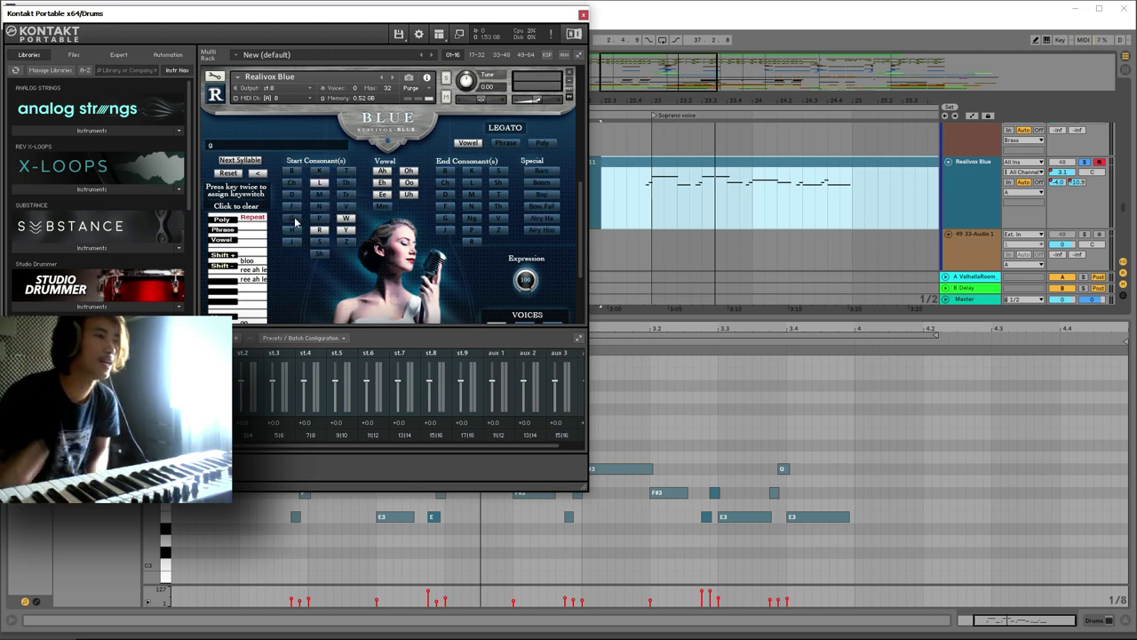
click(320, 183)
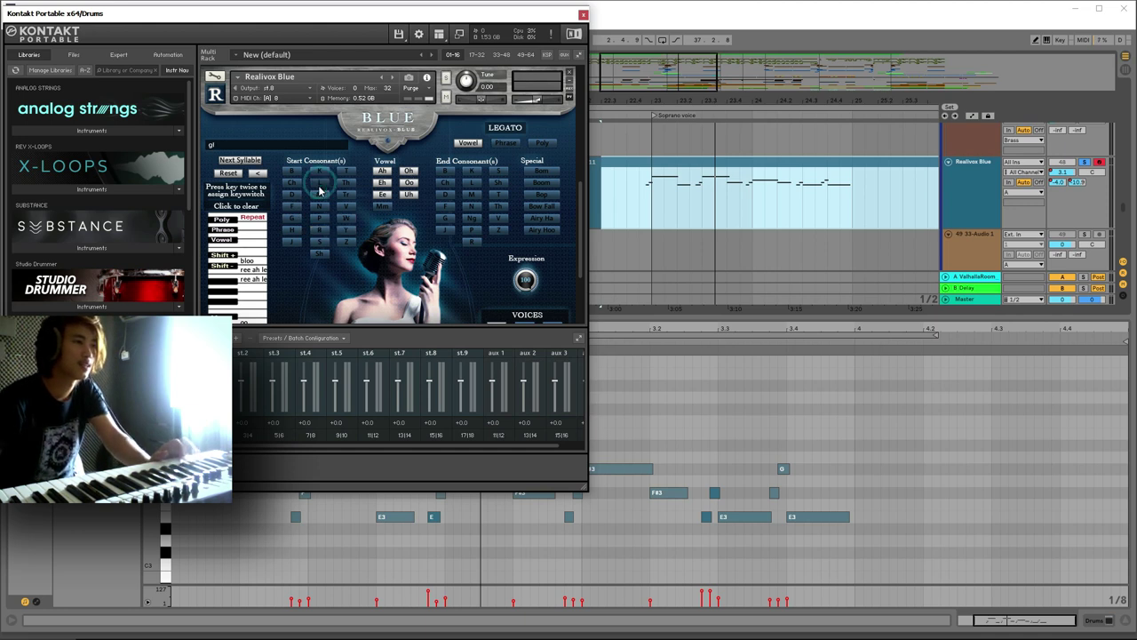
click(409, 182)
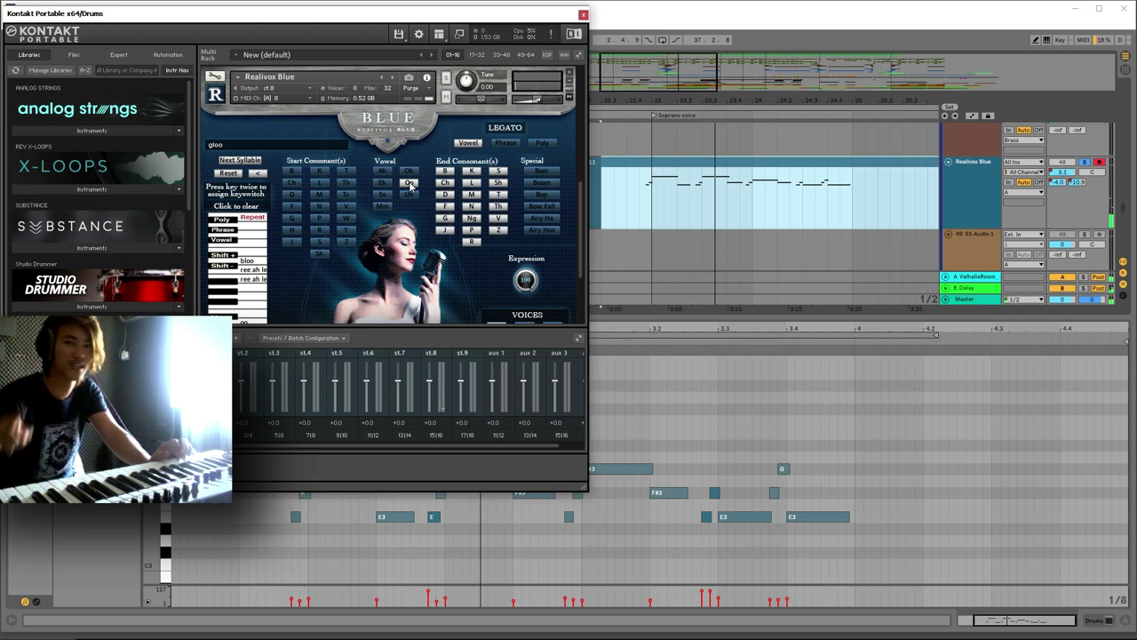
click(257, 172)
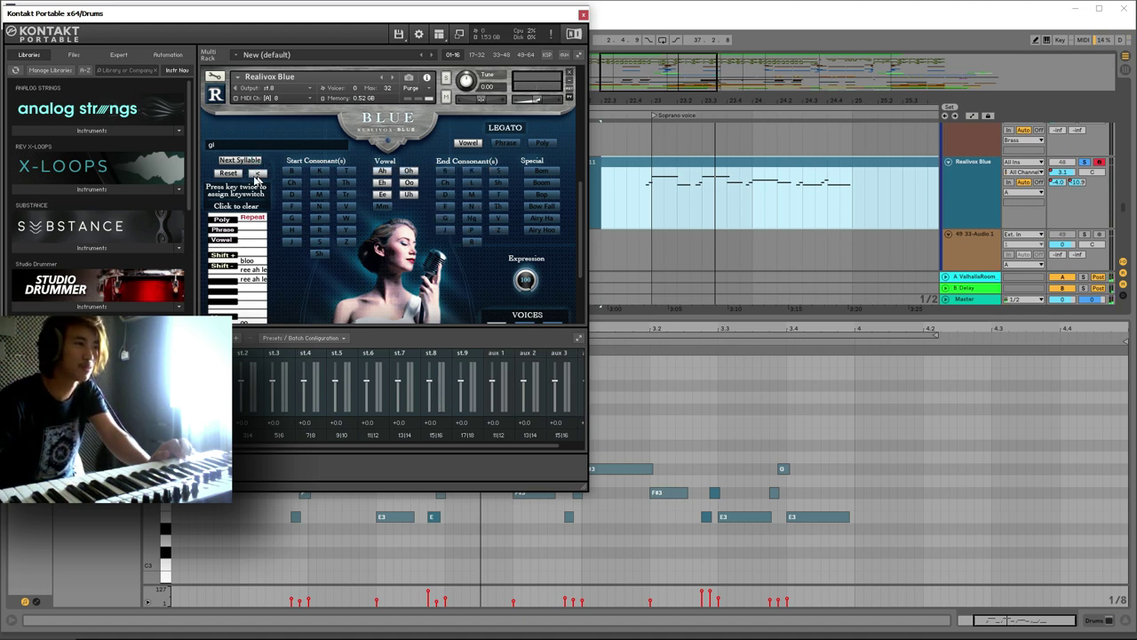
click(408, 170)
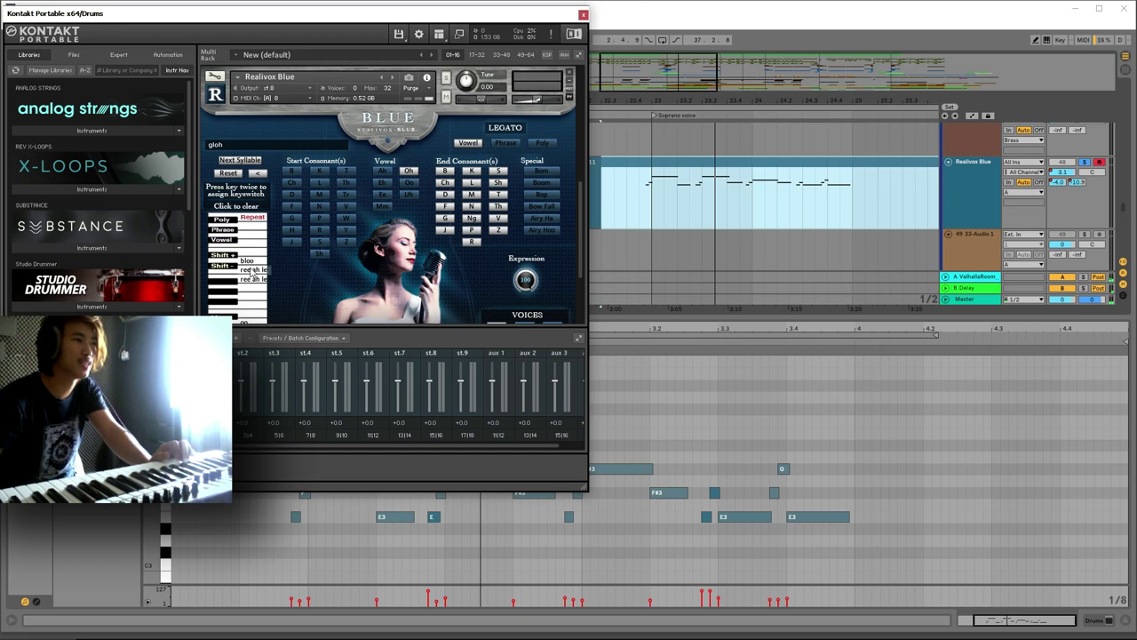
Try "yee" as the second syllable after "gloh" and remove it again
click(241, 162)
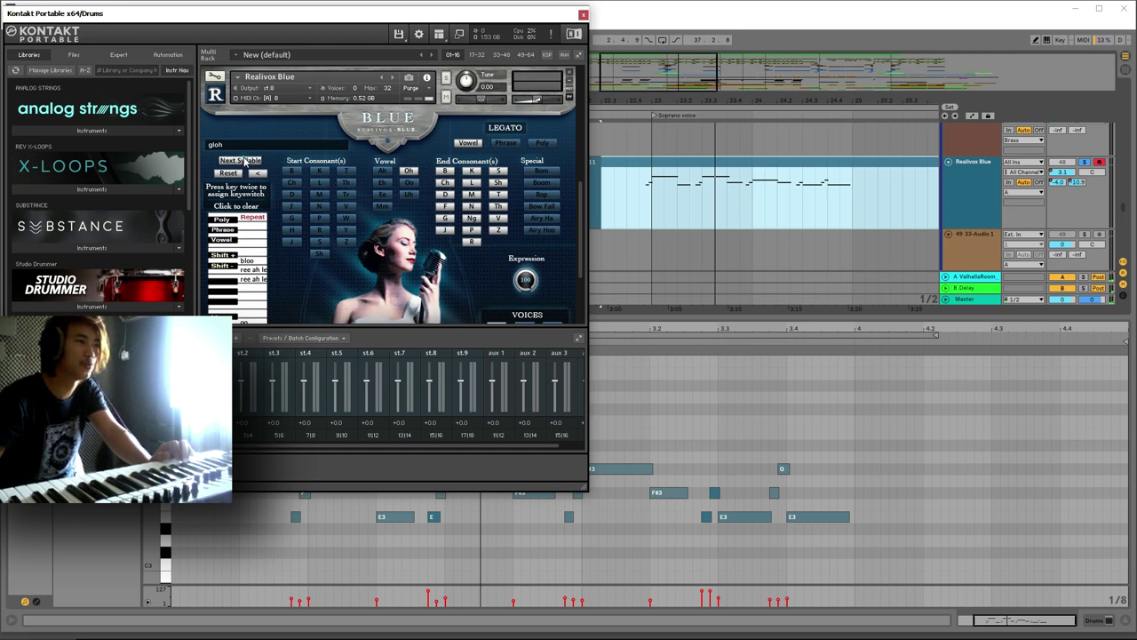
click(345, 230)
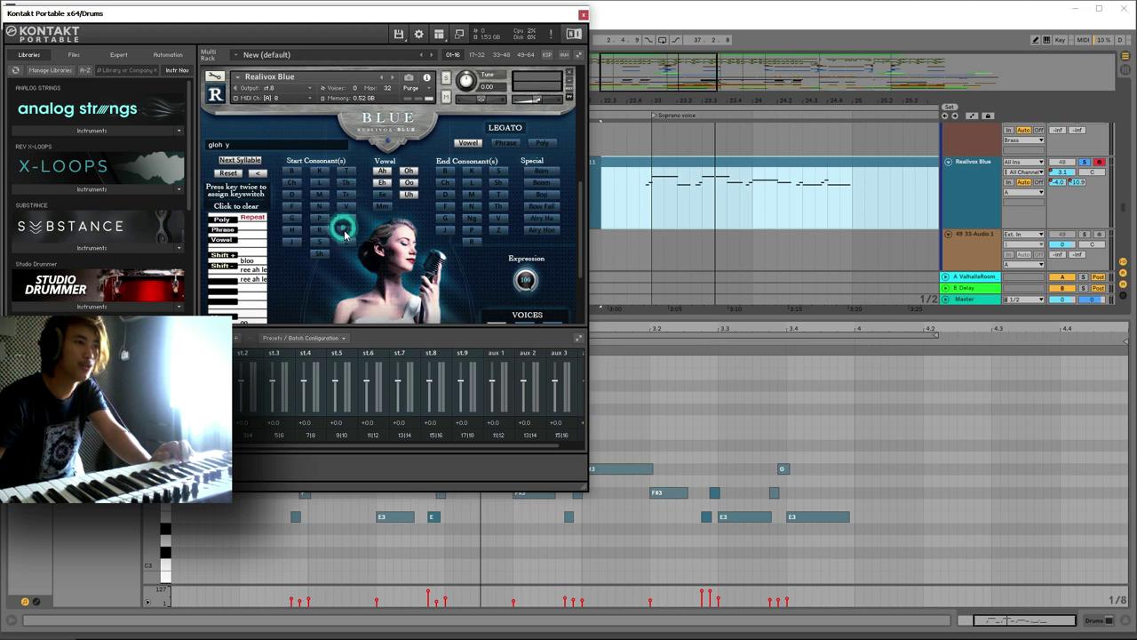
click(383, 196)
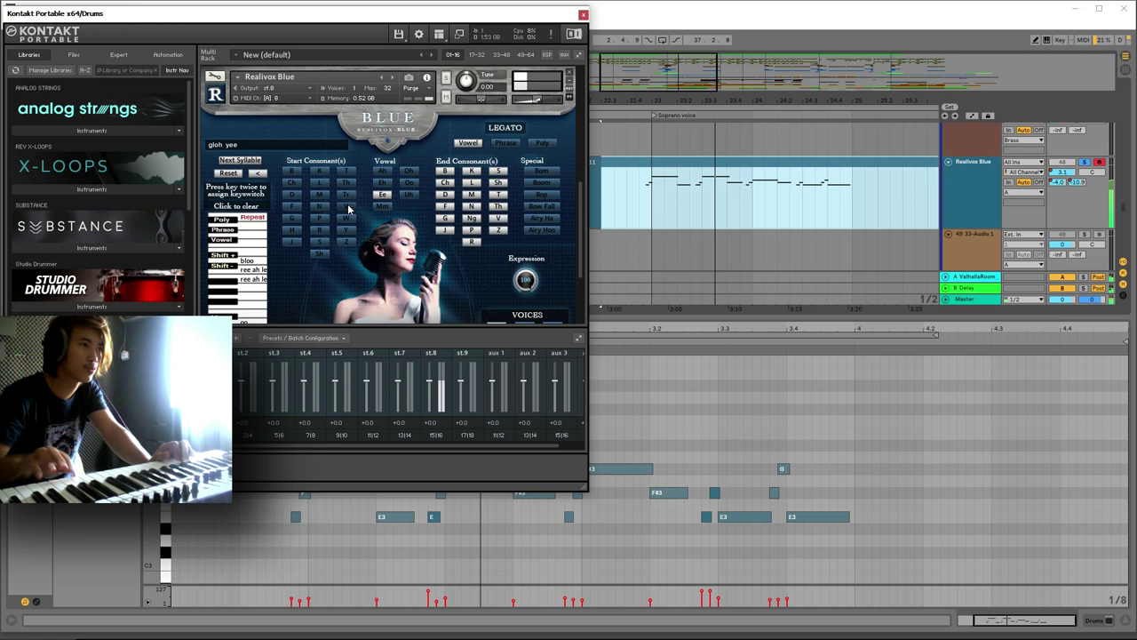
click(256, 174)
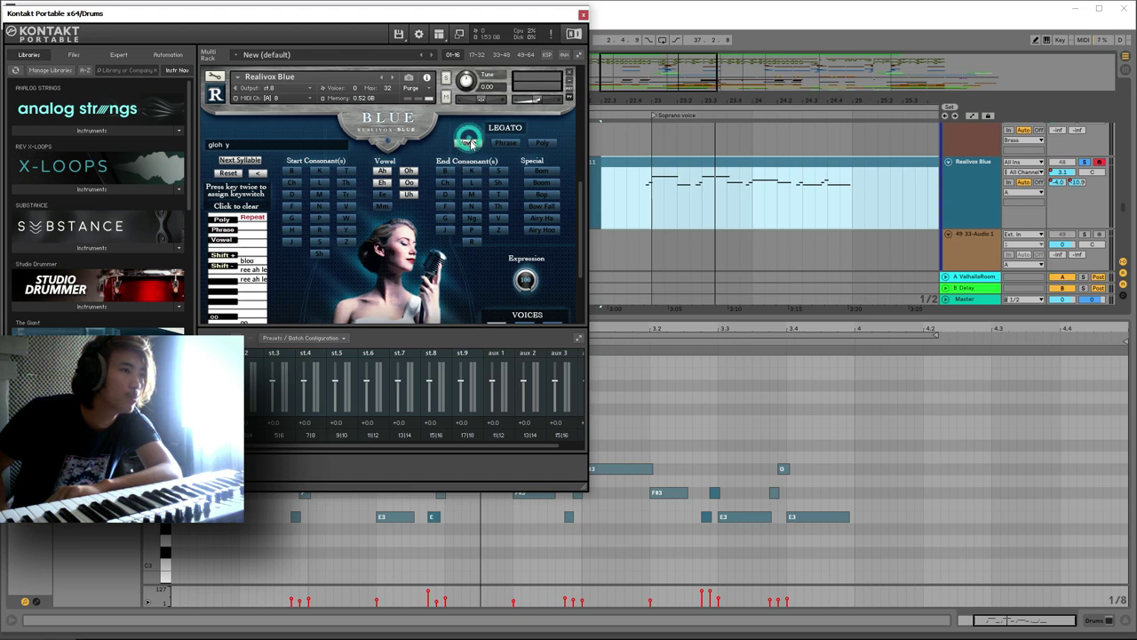
click(259, 174)
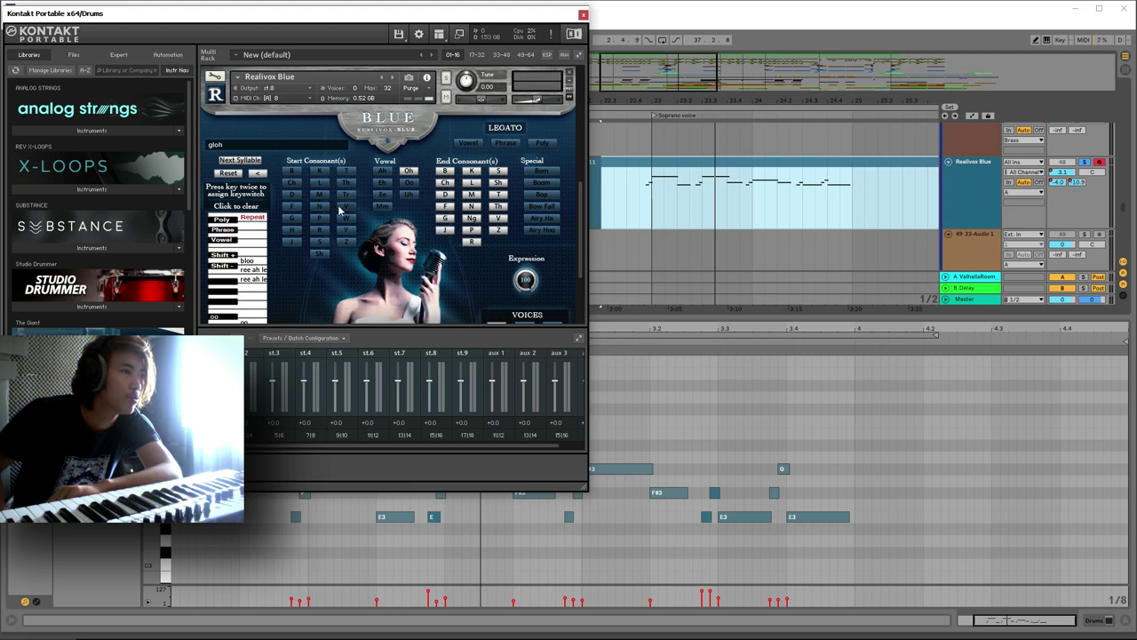
Add the syllables "wee" and "yah" after "gloh" to form the phrase "gloh wee yah"
click(235, 163)
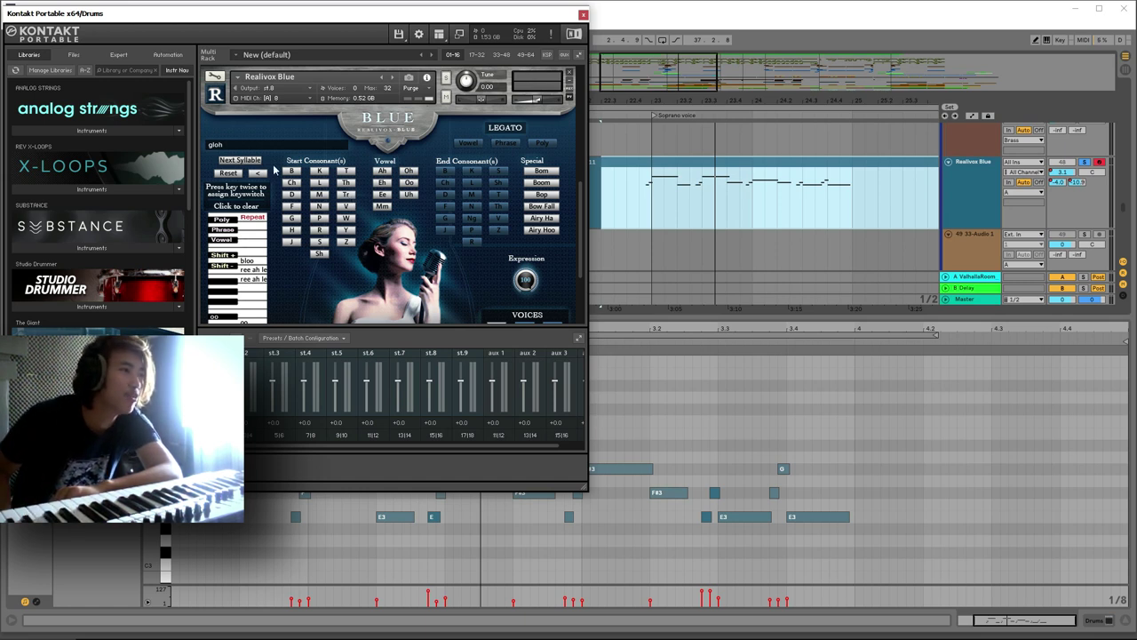
click(347, 221)
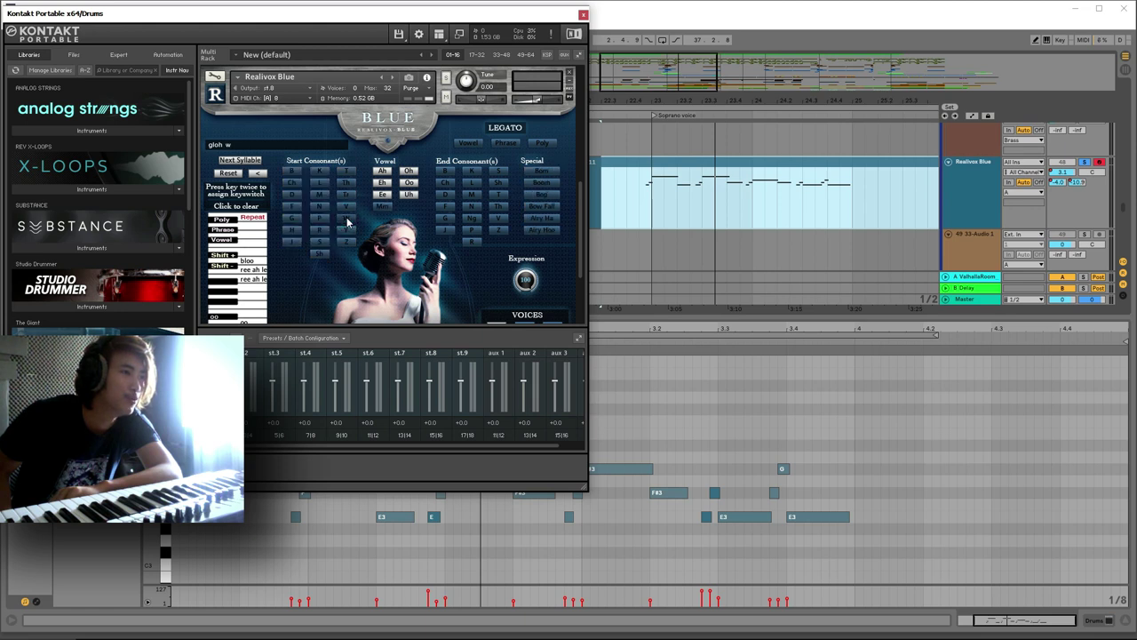
click(382, 195)
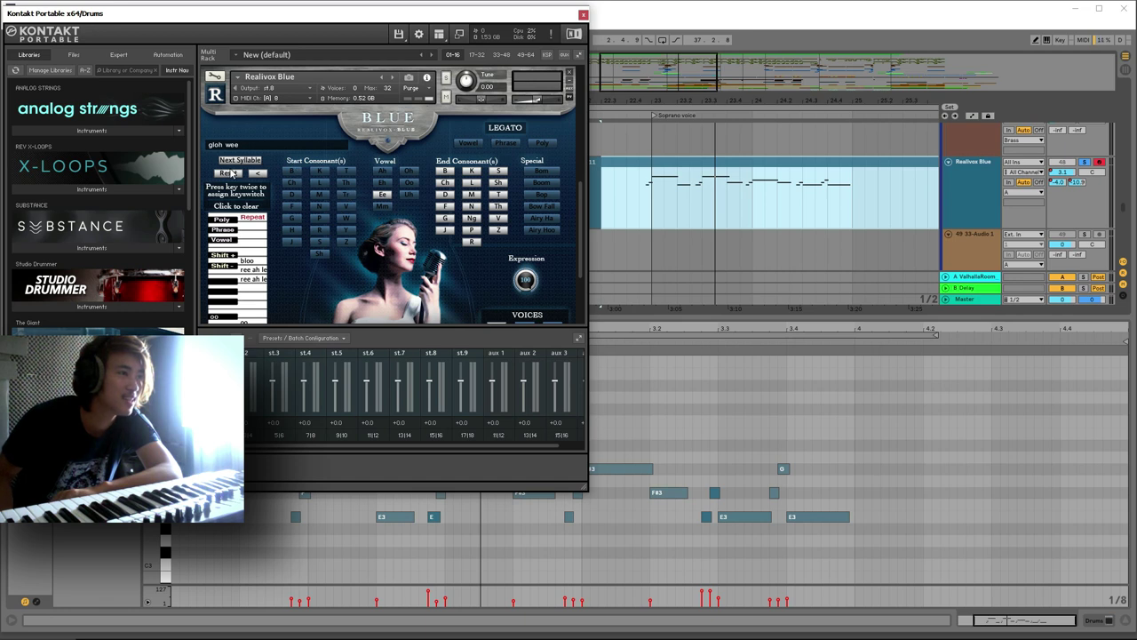
click(346, 229)
click(385, 172)
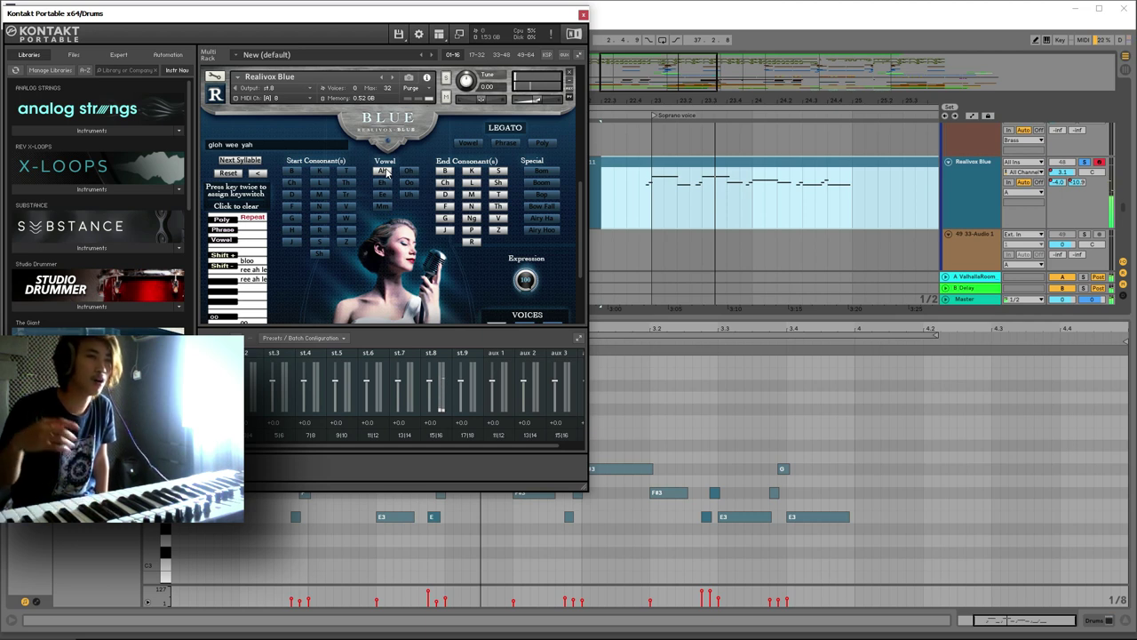
Go through the Vowel, Phrase and Poly legato modes and leave Vowel legato switched on
click(463, 146)
click(513, 142)
click(542, 143)
click(465, 146)
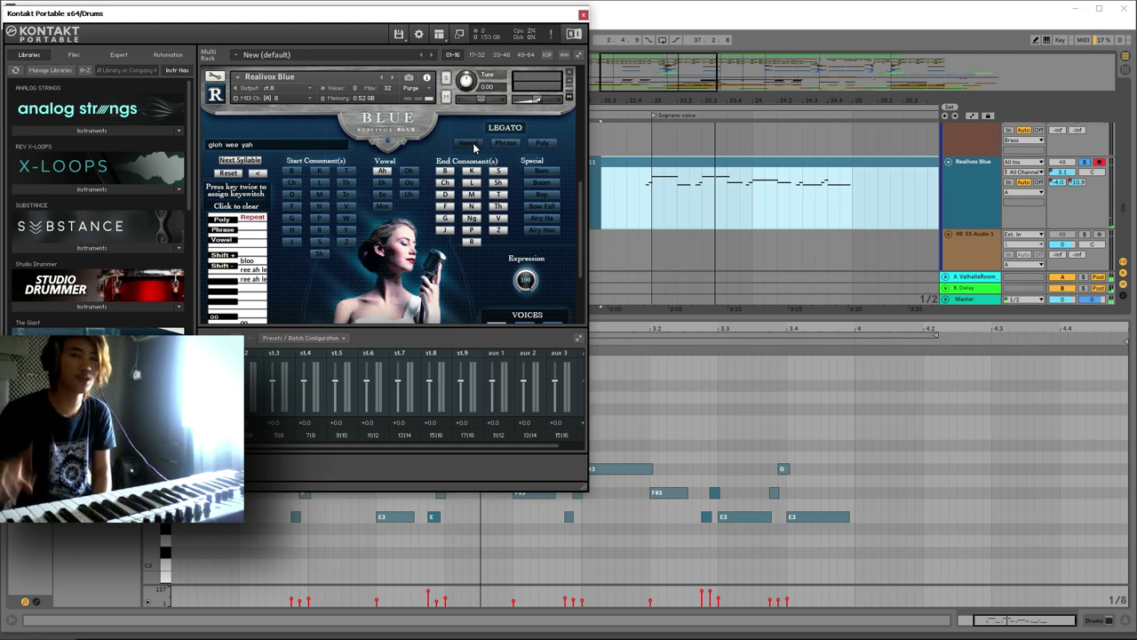
click(469, 143)
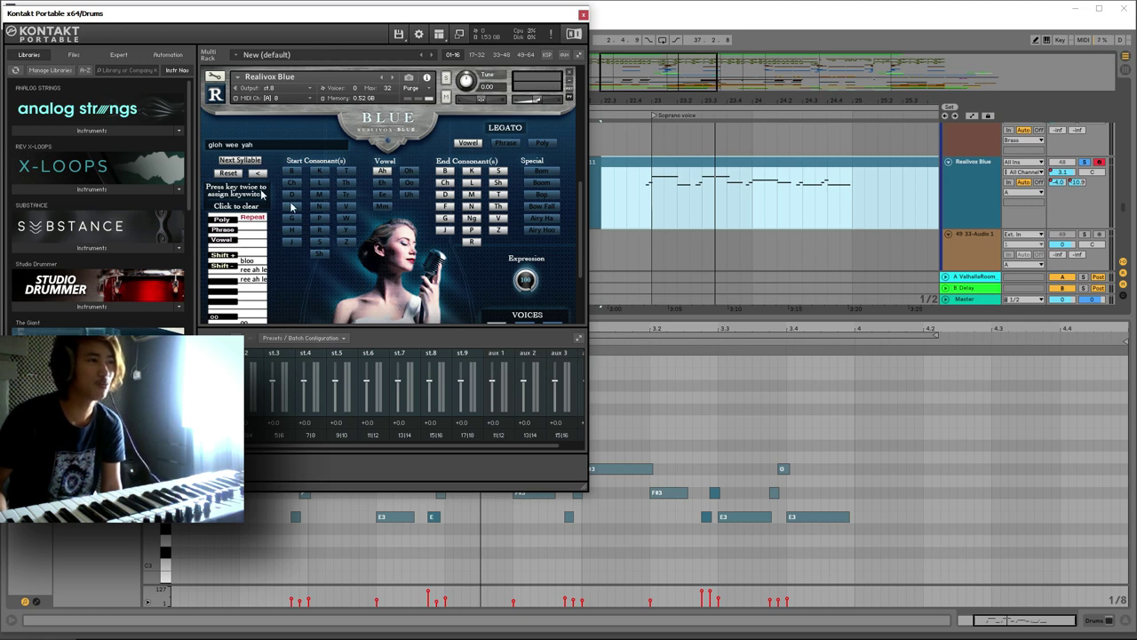
Clear the phrase and build the syllables "oo kuh", using the start consonant K with the vowel Uh
click(228, 172)
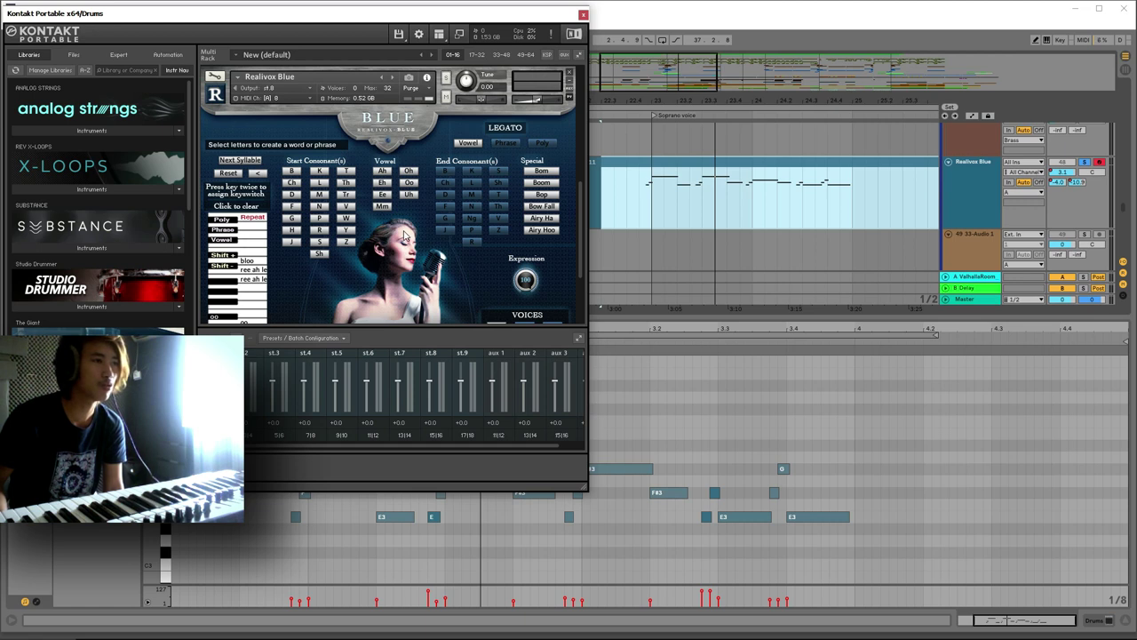
click(409, 182)
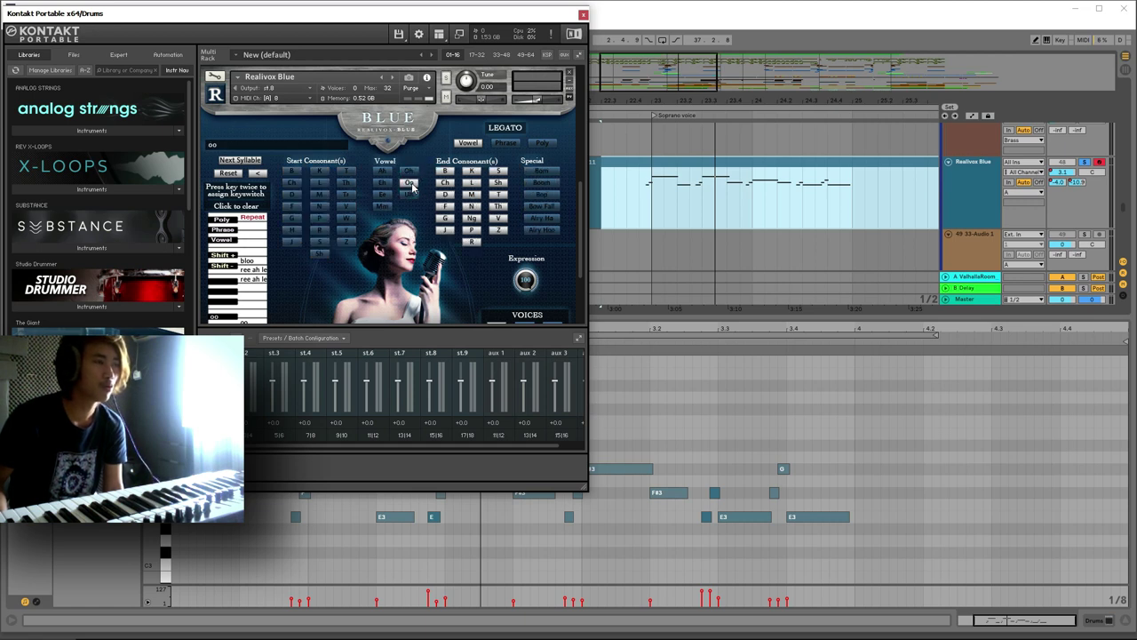
click(237, 162)
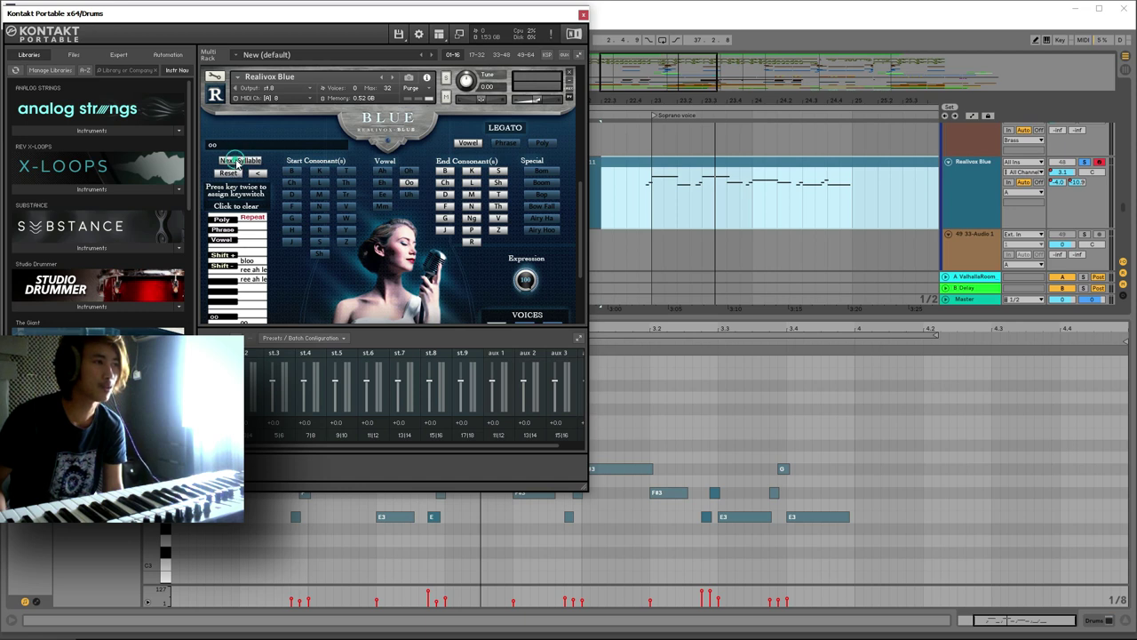
click(319, 172)
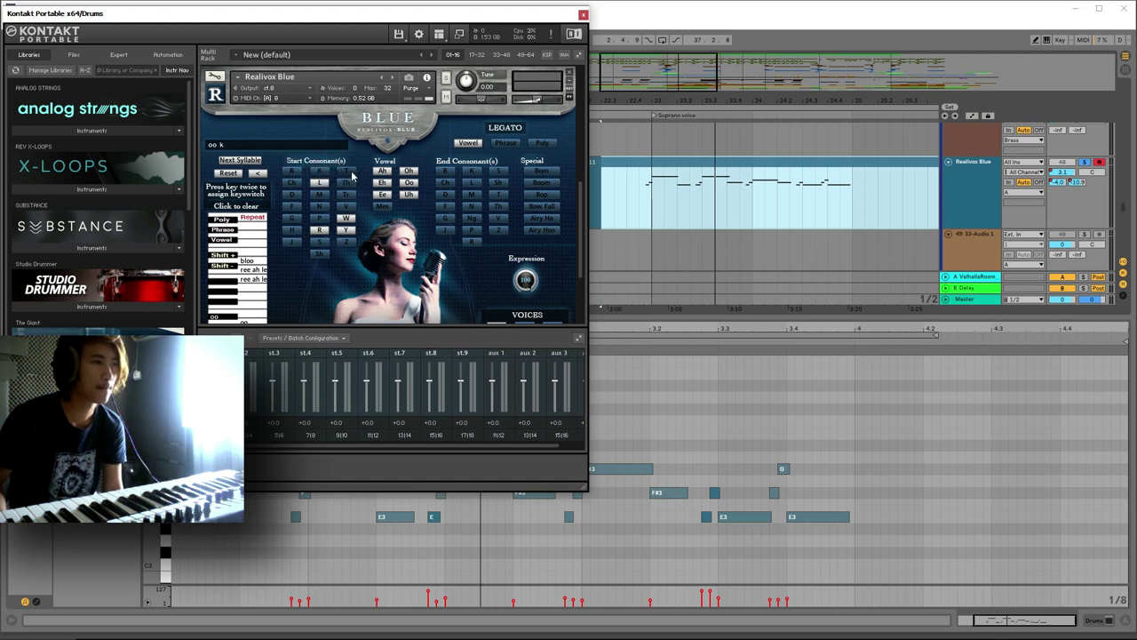
click(407, 196)
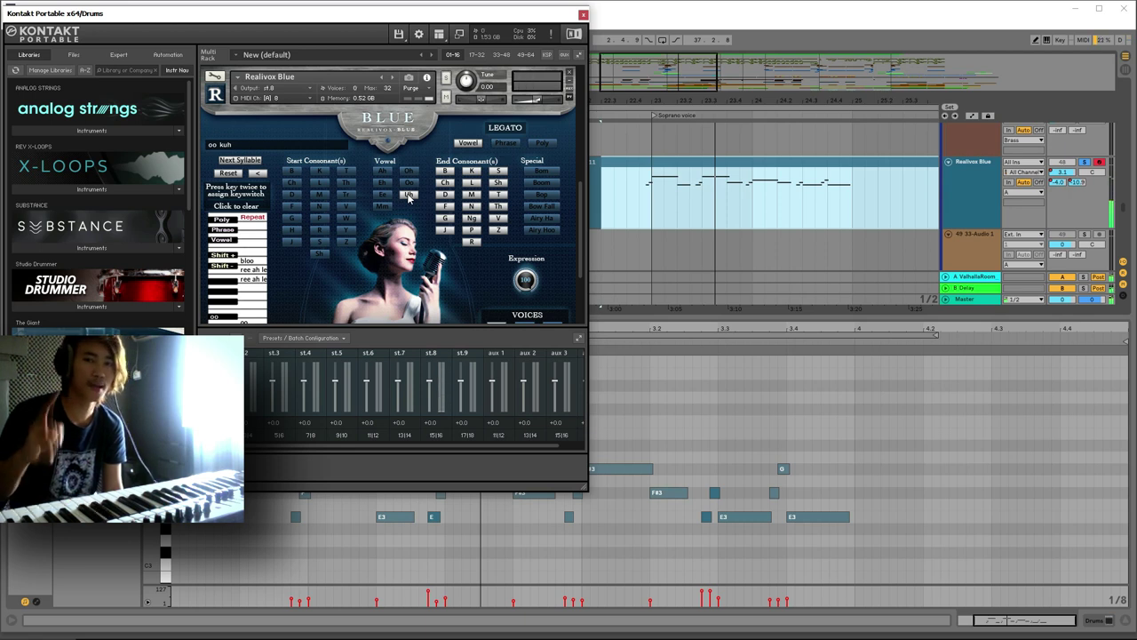
Add the syllables "ee" and "meh" to form the phrase "oo kuh ee meh"
click(239, 160)
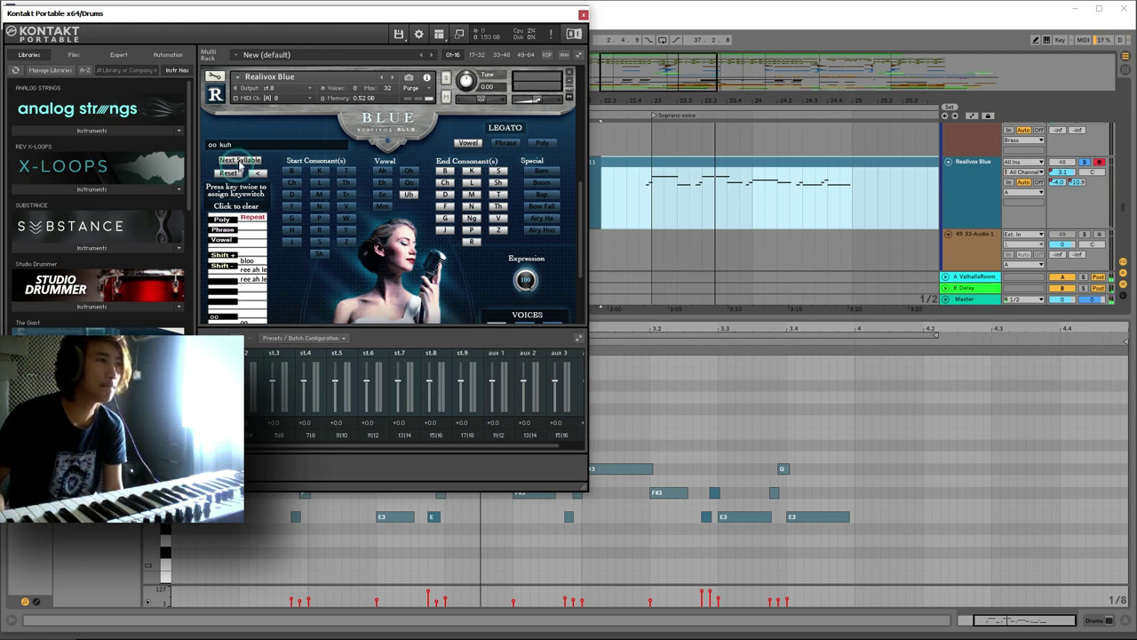
click(383, 195)
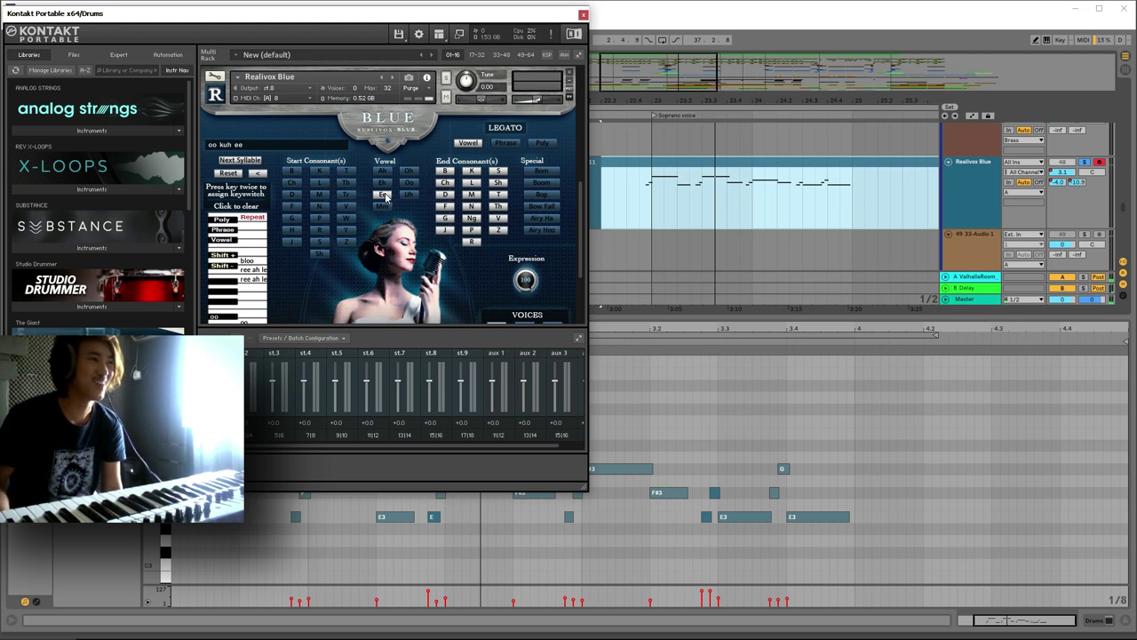
click(255, 161)
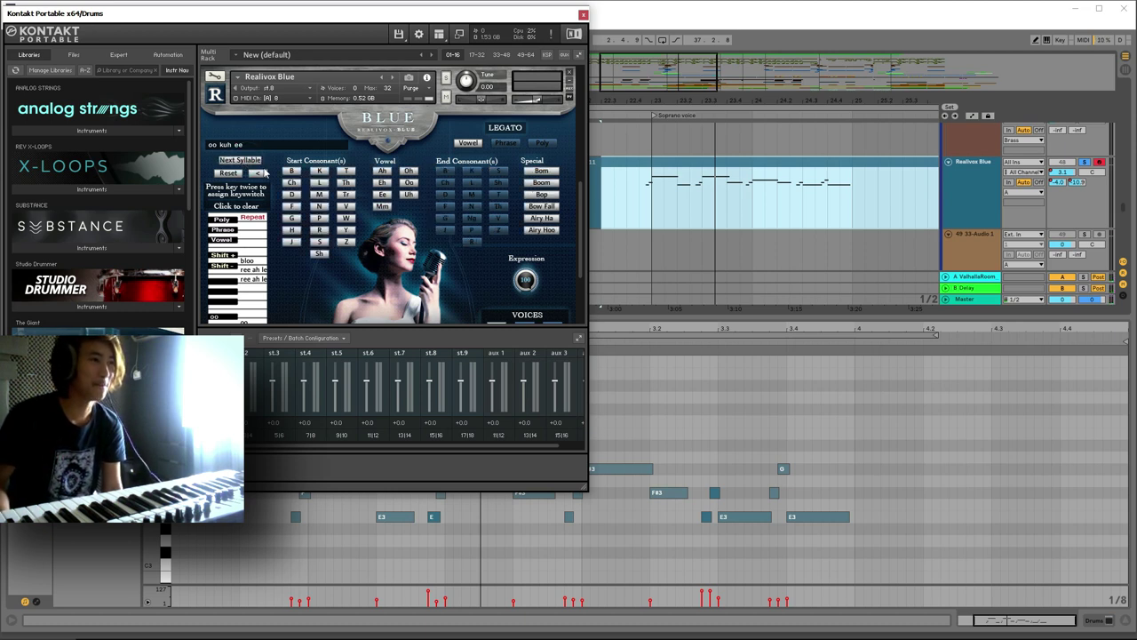
click(321, 198)
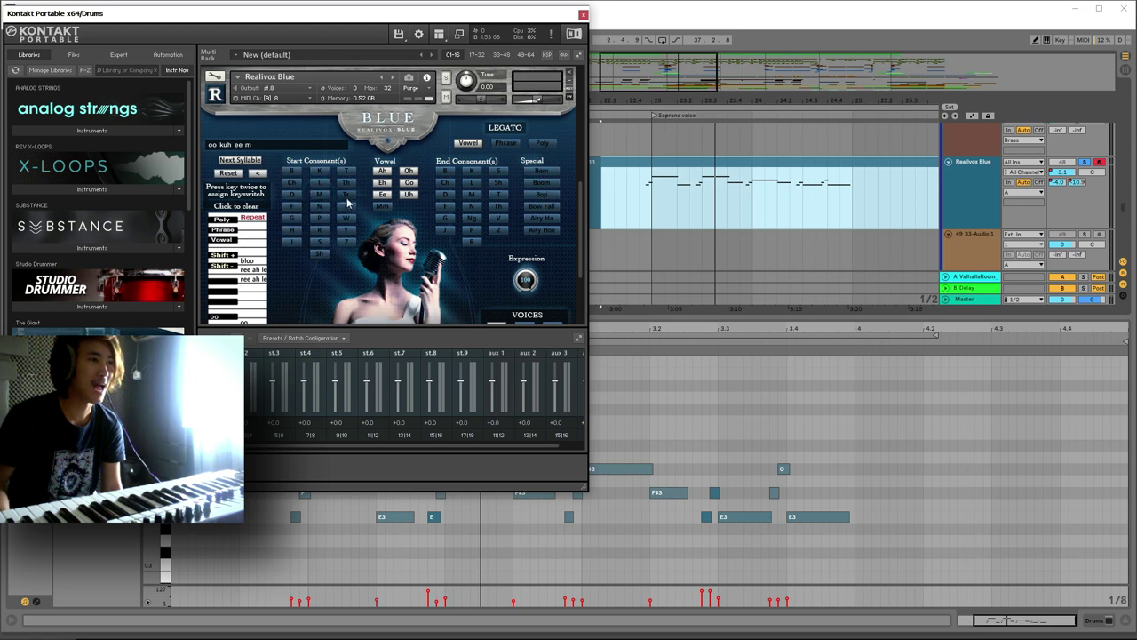
click(383, 183)
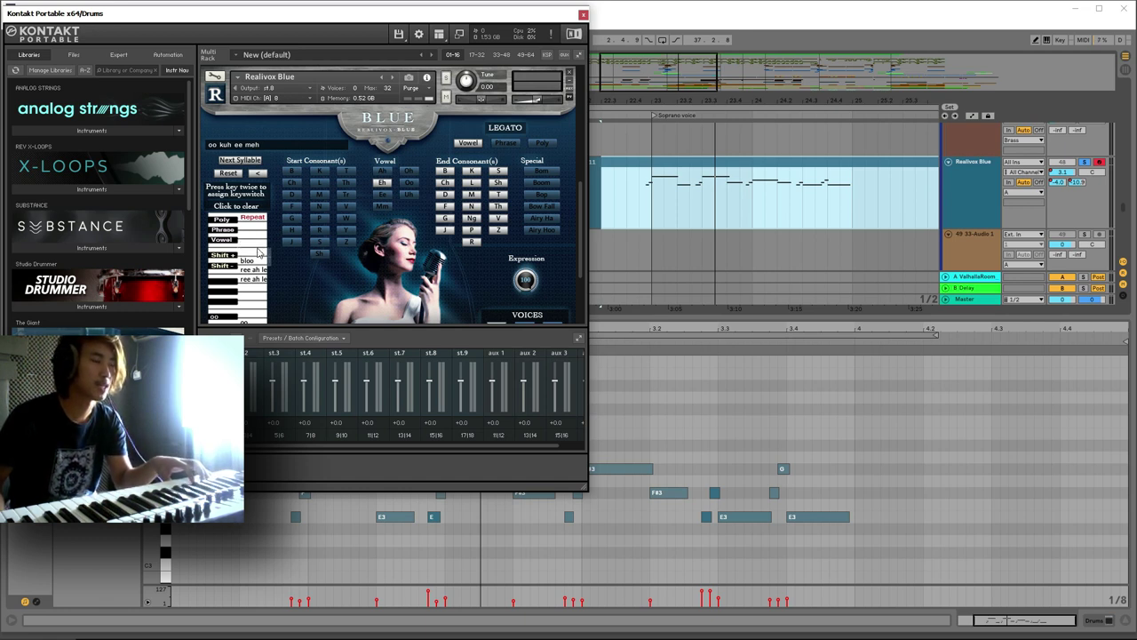
Clear the phrase and set the voice to the plain vowel Ah
click(235, 174)
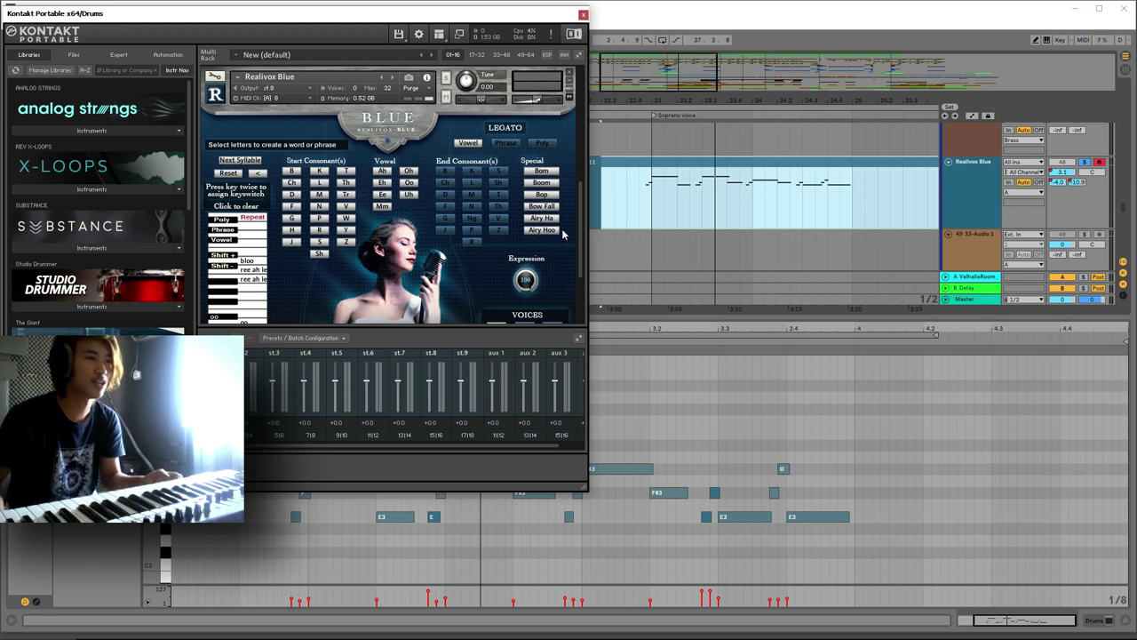
scroll(582, 200, up, 2)
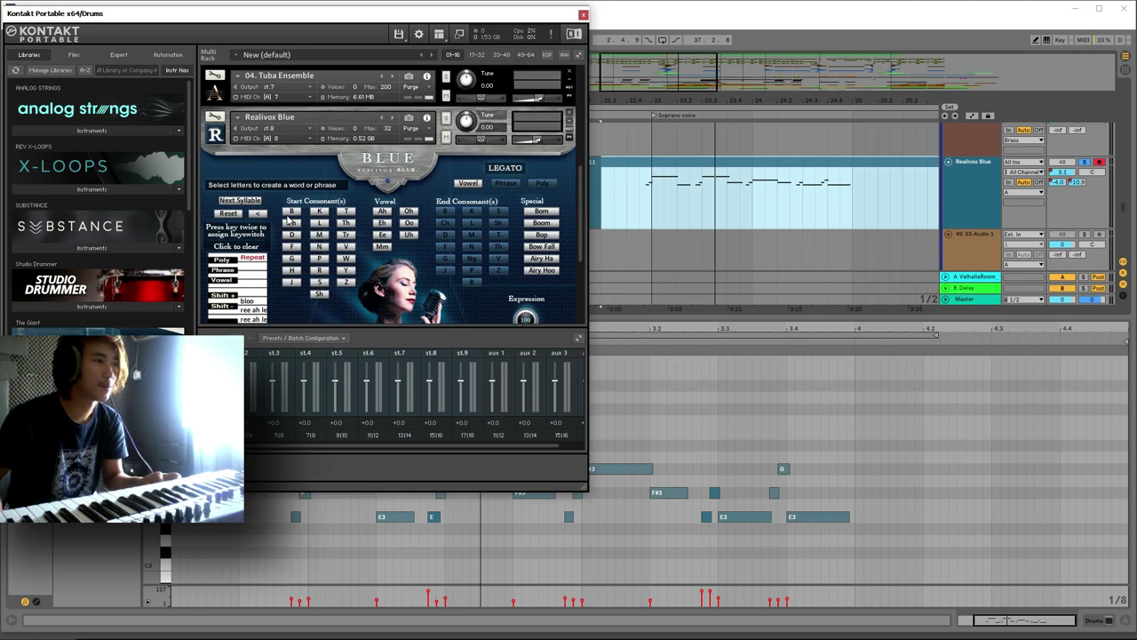
click(228, 214)
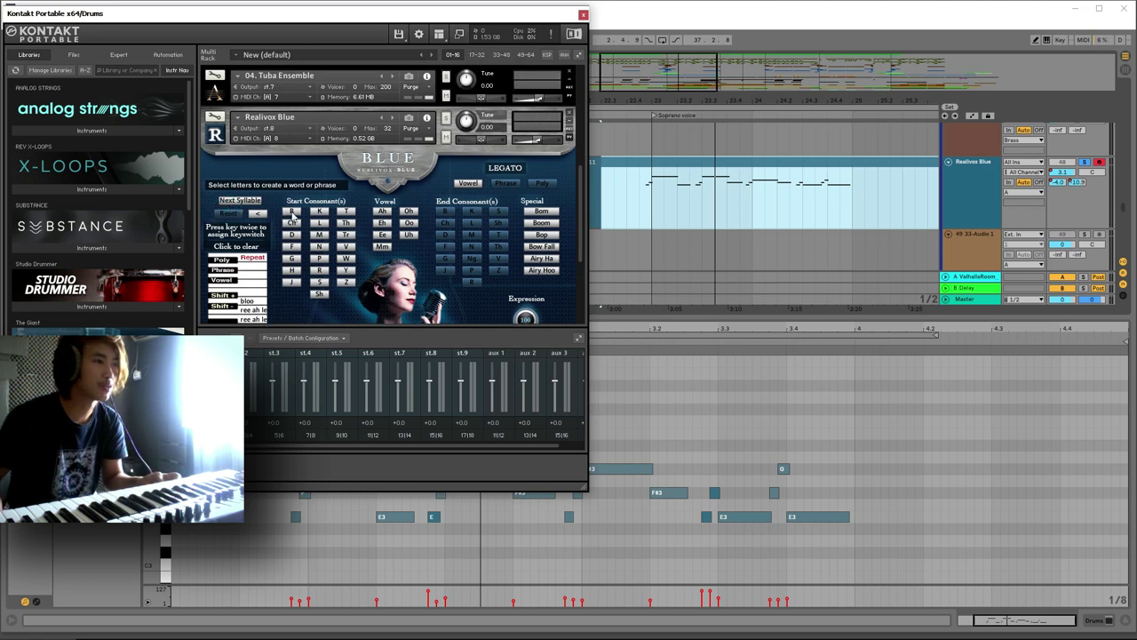
click(383, 211)
scroll(580, 215, down, 2)
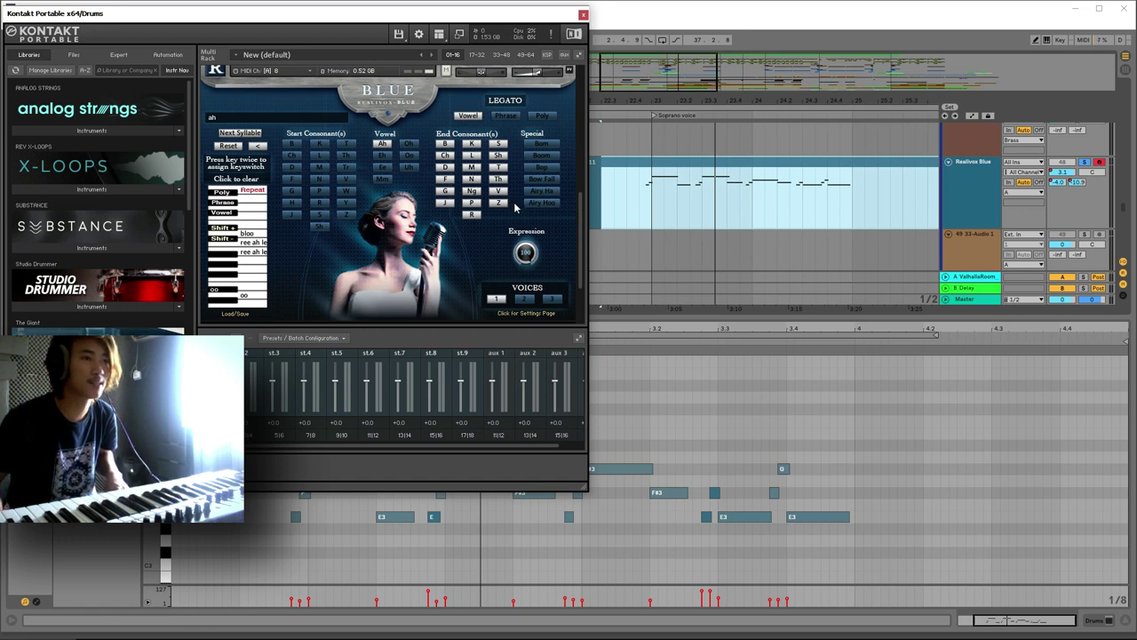
Play the soprano phrase with the vowel Ah and switch on voice 2 for the Realivox Blue instrument
key(space)
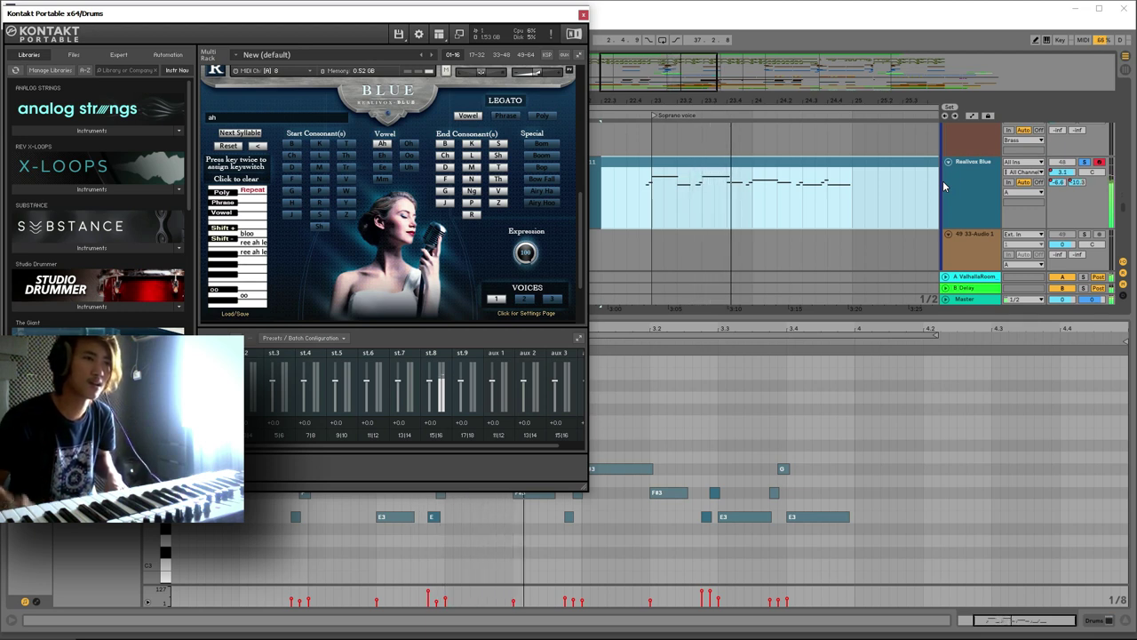
drag(716, 99, 712, 106)
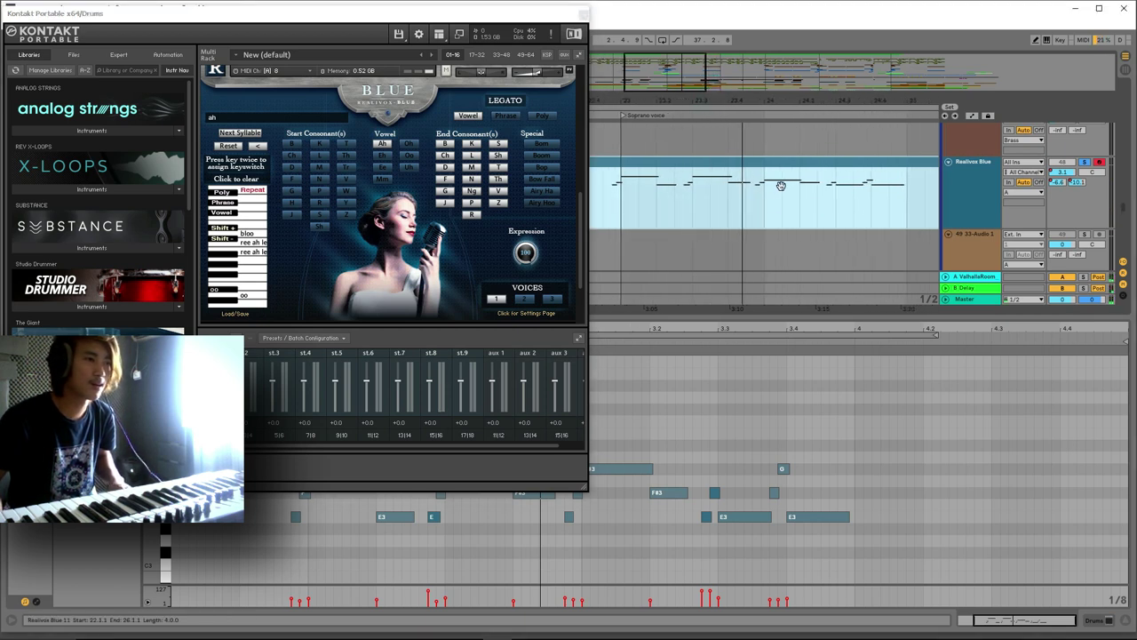
scroll(560, 263, down, 1)
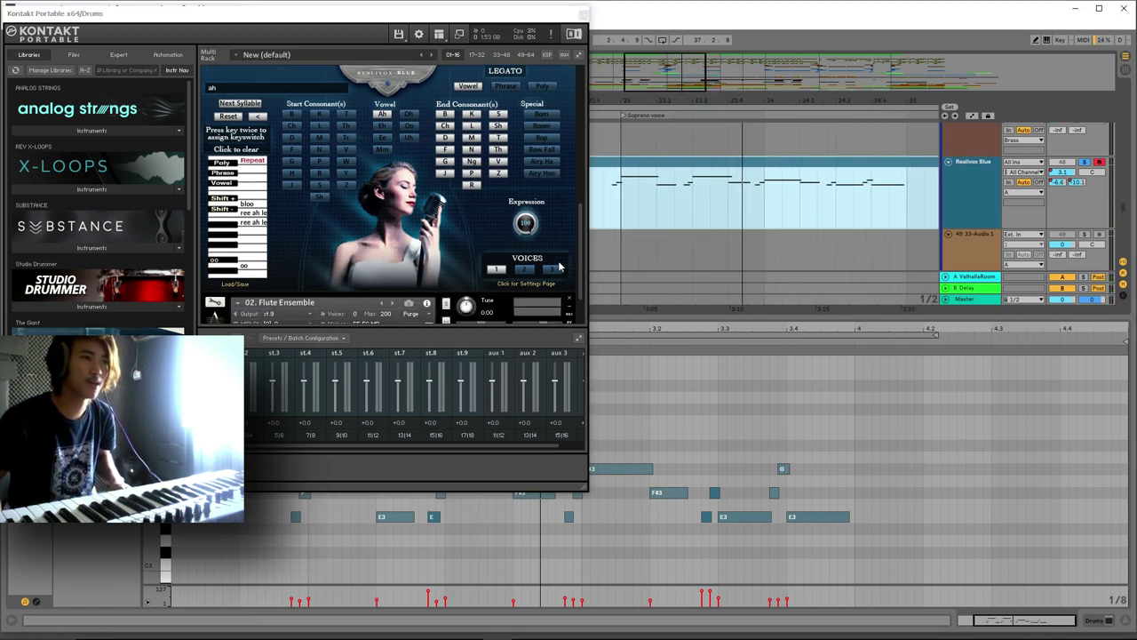
drag(581, 243, 583, 246)
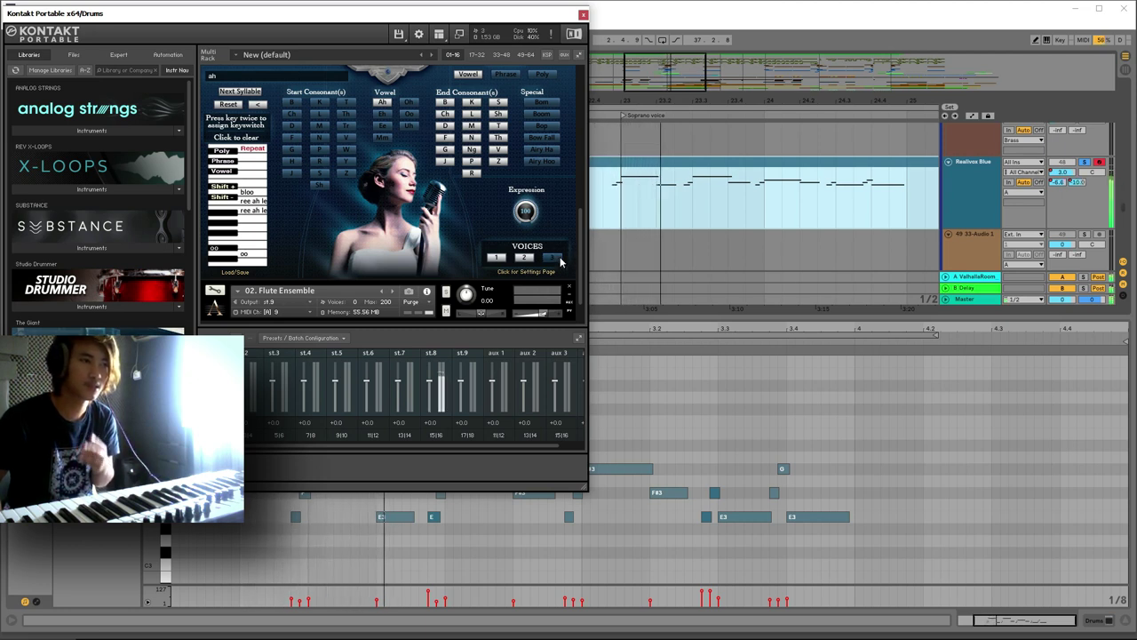
Switch on voice 3 so the soprano part plays with three voices, and open the Realivox Blue settings page
click(560, 256)
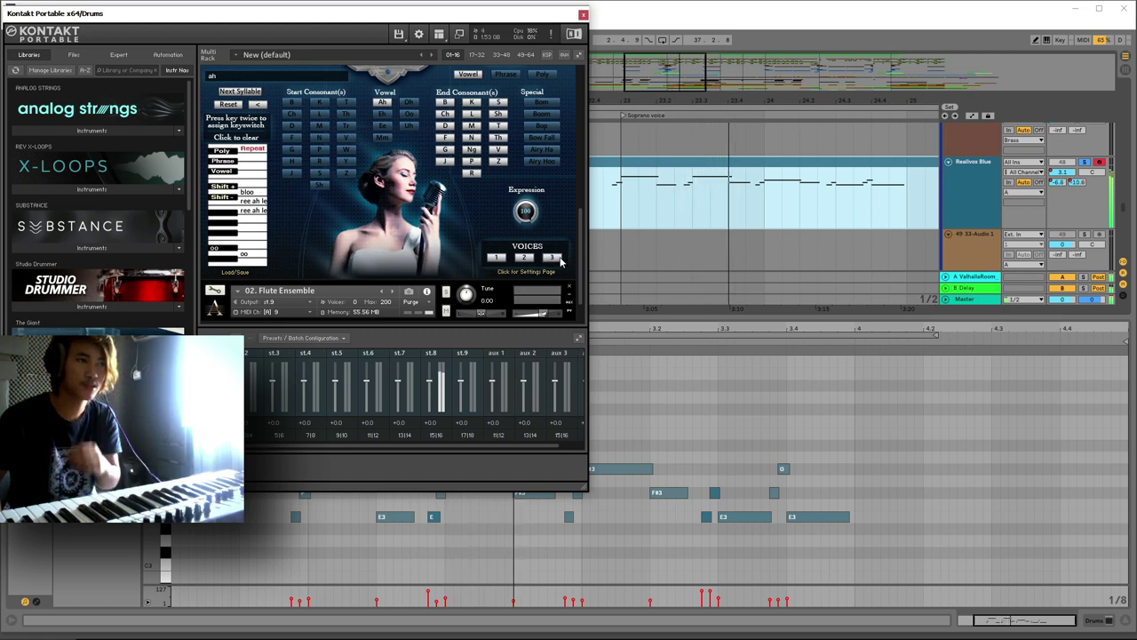
scroll(563, 242, down, 1)
scroll(563, 241, down, 1)
click(536, 250)
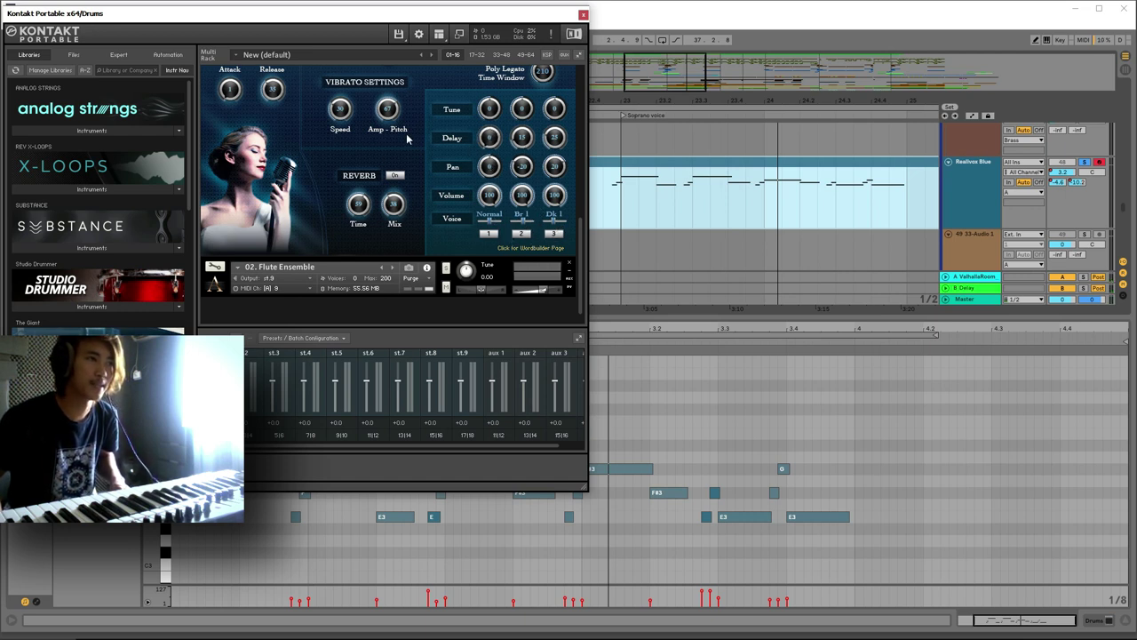
Review the legato, vibrato, reverb and per-voice tune, delay, pan and volume settings, and return to the Wordbuilder page
scroll(310, 174, up, 3)
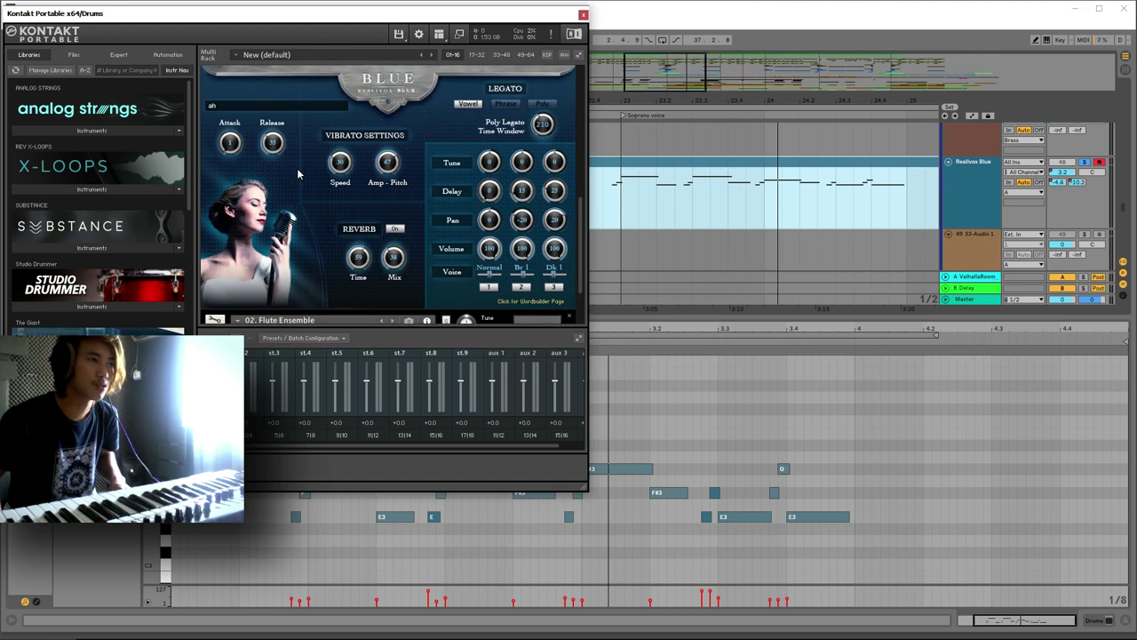
scroll(498, 139, down, 2)
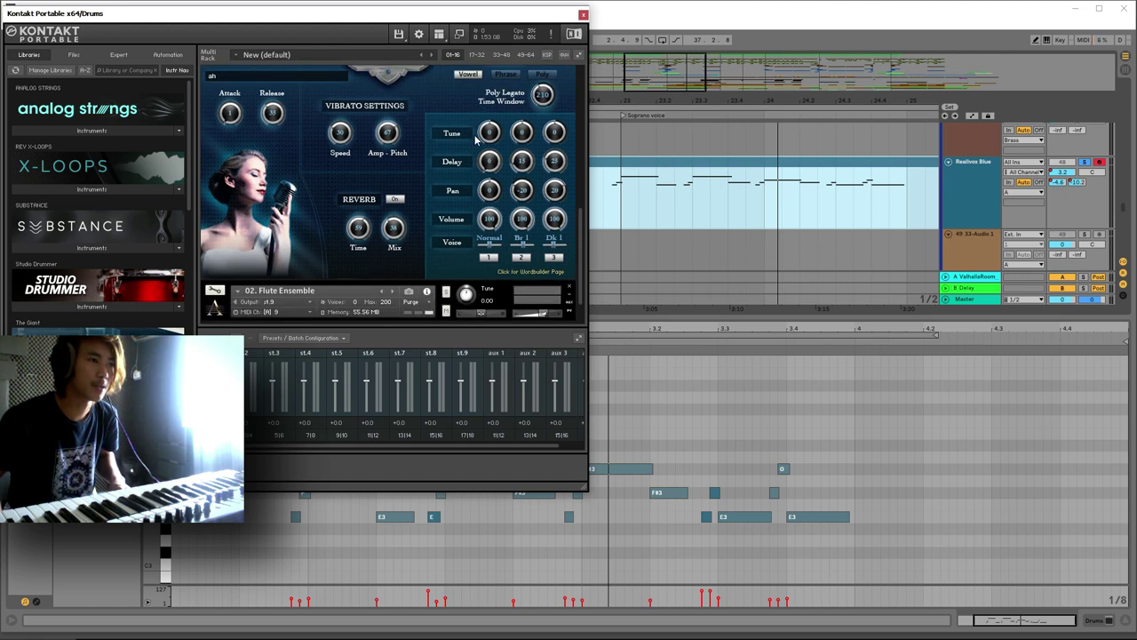
click(513, 271)
scroll(558, 197, up, 1)
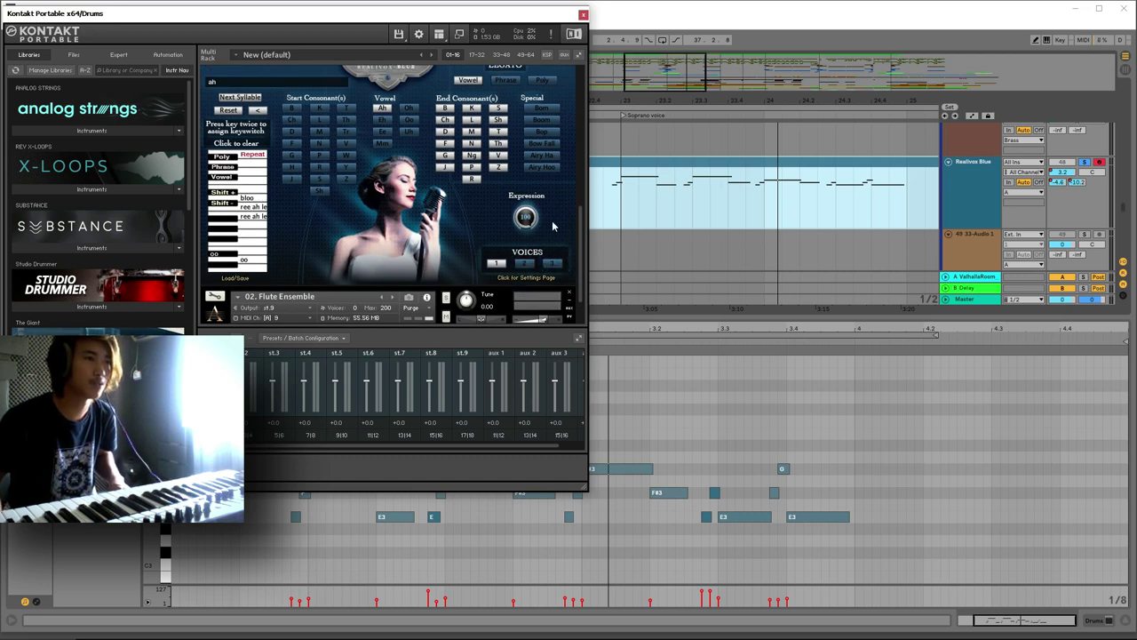
scroll(584, 227, up, 1)
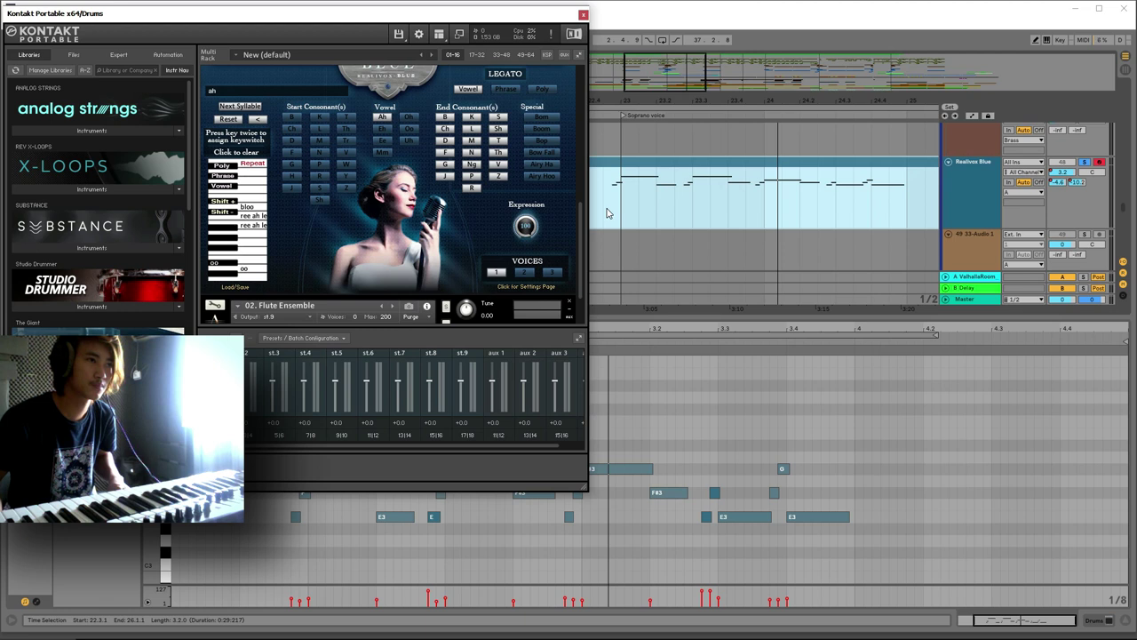
Play the Realivox Blue clip from 22.4.9, just before the Soprano voice marker, and stop after the opening notes
click(606, 213)
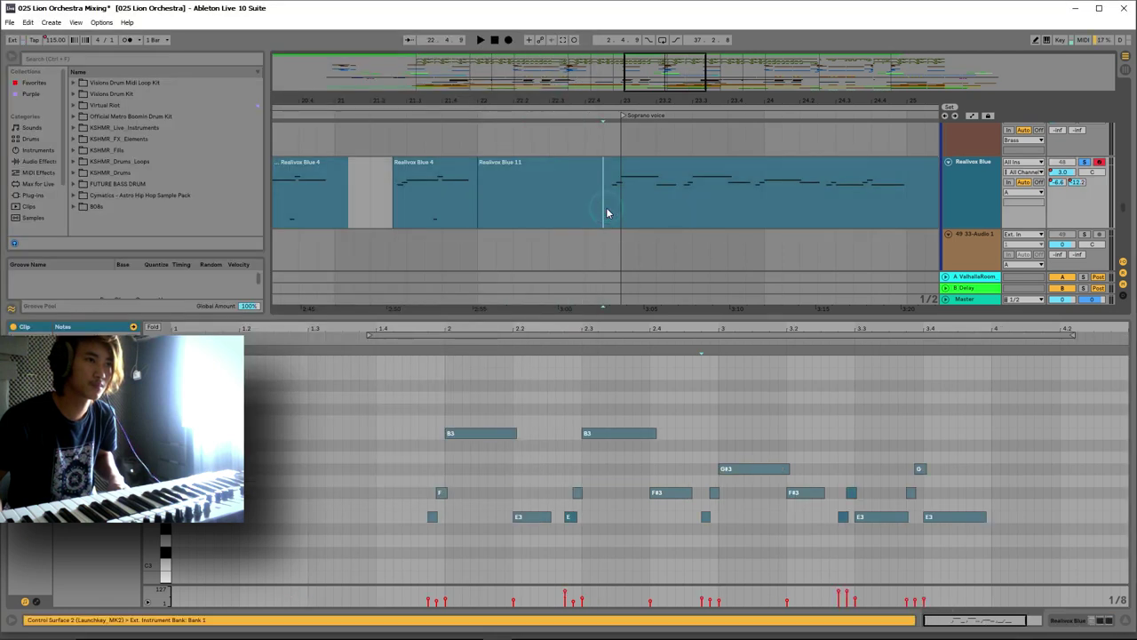
key(space)
drag(690, 100, 535, 99)
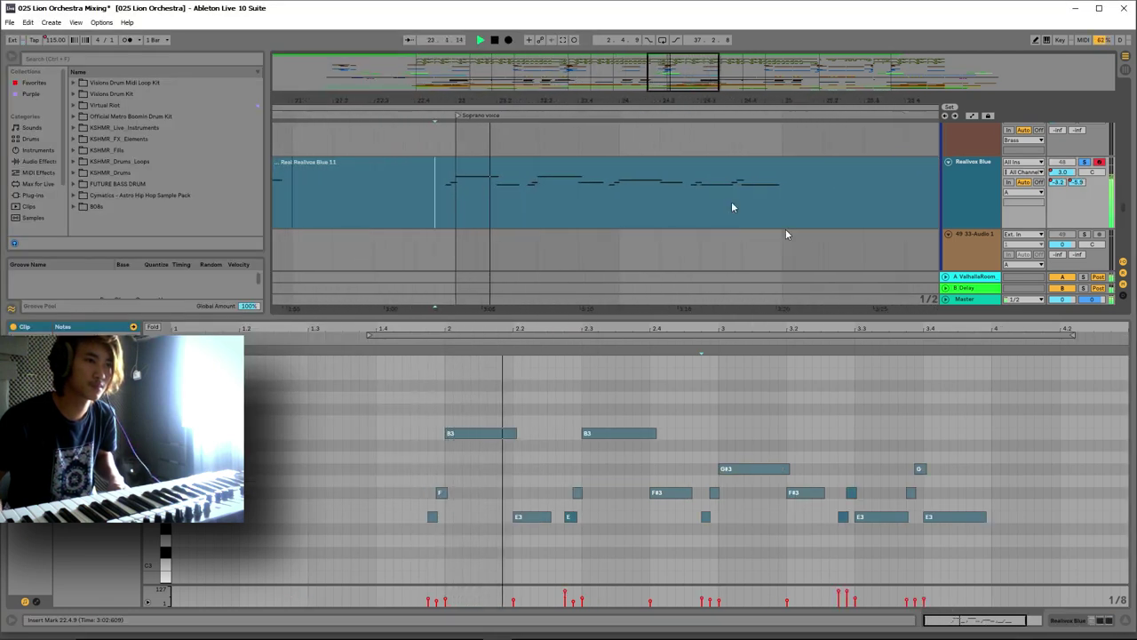
drag(504, 327, 489, 328)
key(space)
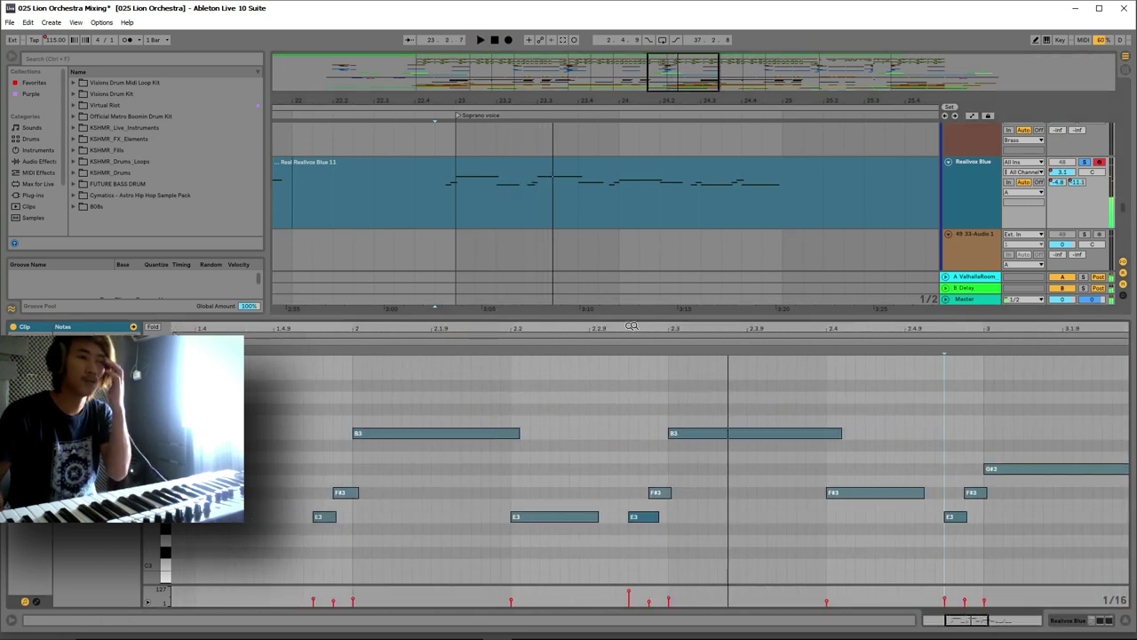
Enlarge the MIDI note editor and examine the short E3 and F#3 notes leading into the long B3 notes
drag(681, 313, 680, 182)
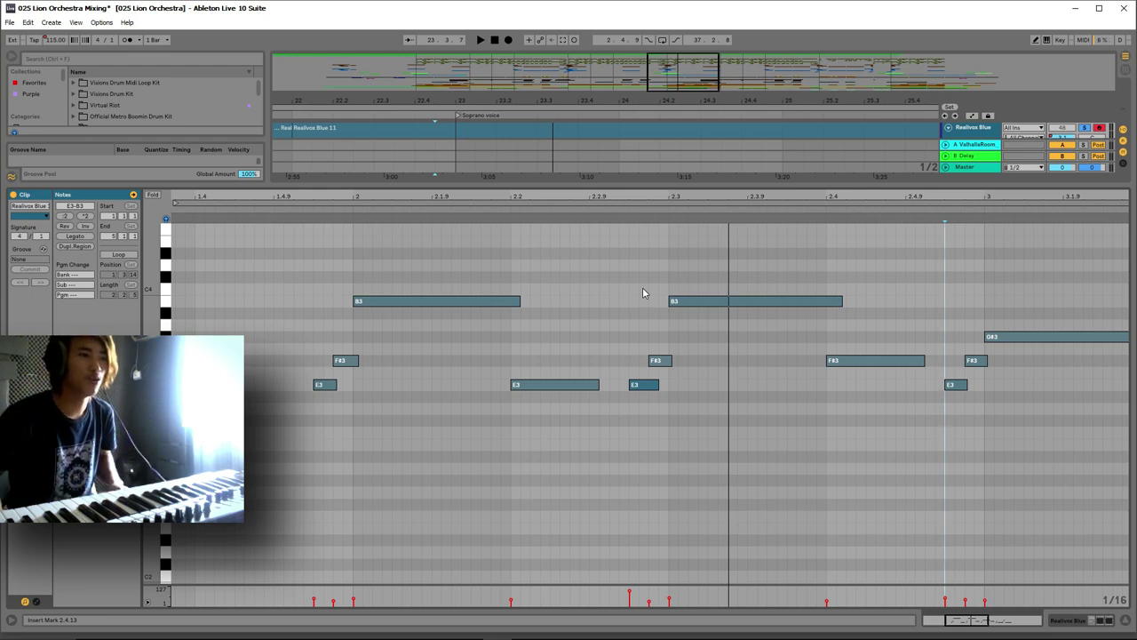
drag(628, 322, 611, 412)
click(615, 347)
click(579, 323)
drag(561, 193, 523, 193)
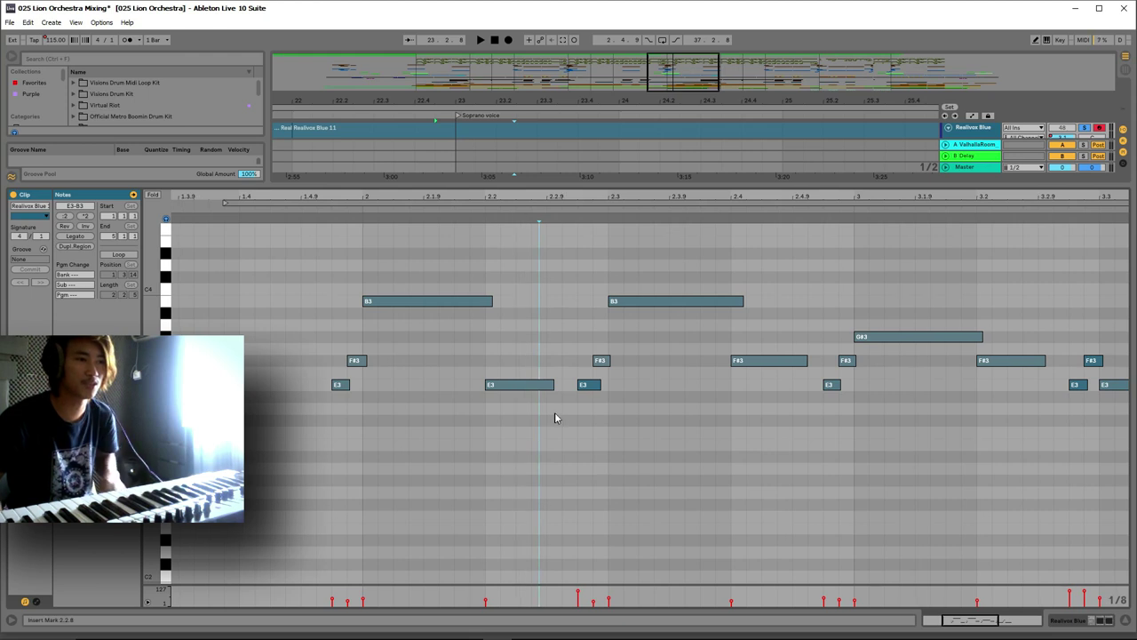
click(560, 355)
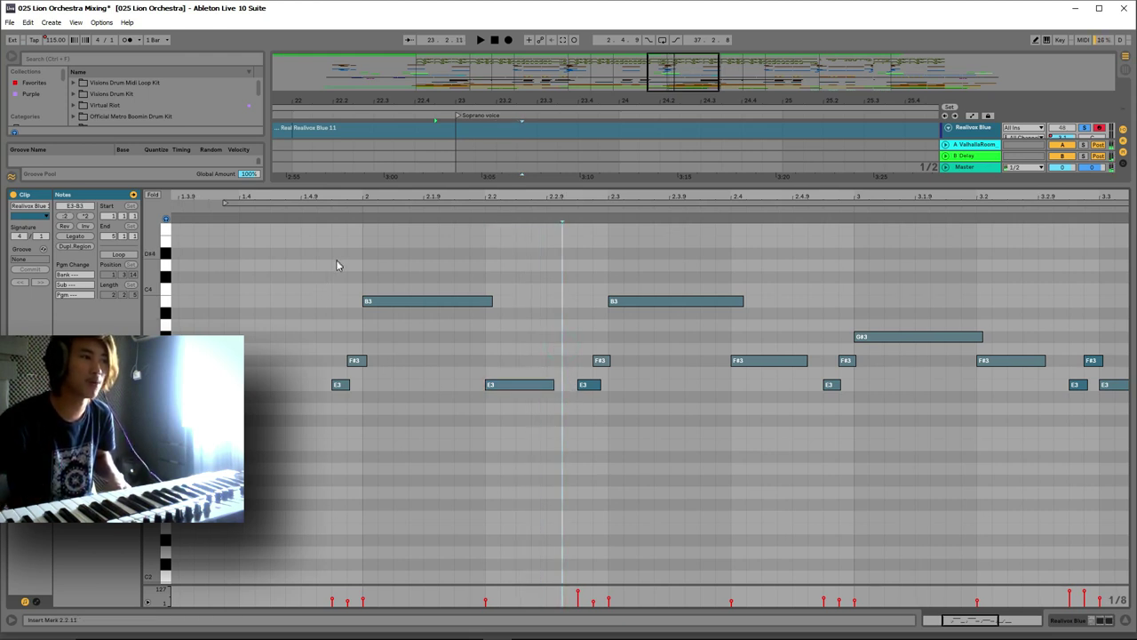
Replay the soloed soprano melody through to its last notes while following it in the MIDI note editor
drag(570, 120, 609, 449)
scroll(583, 206, up, 8)
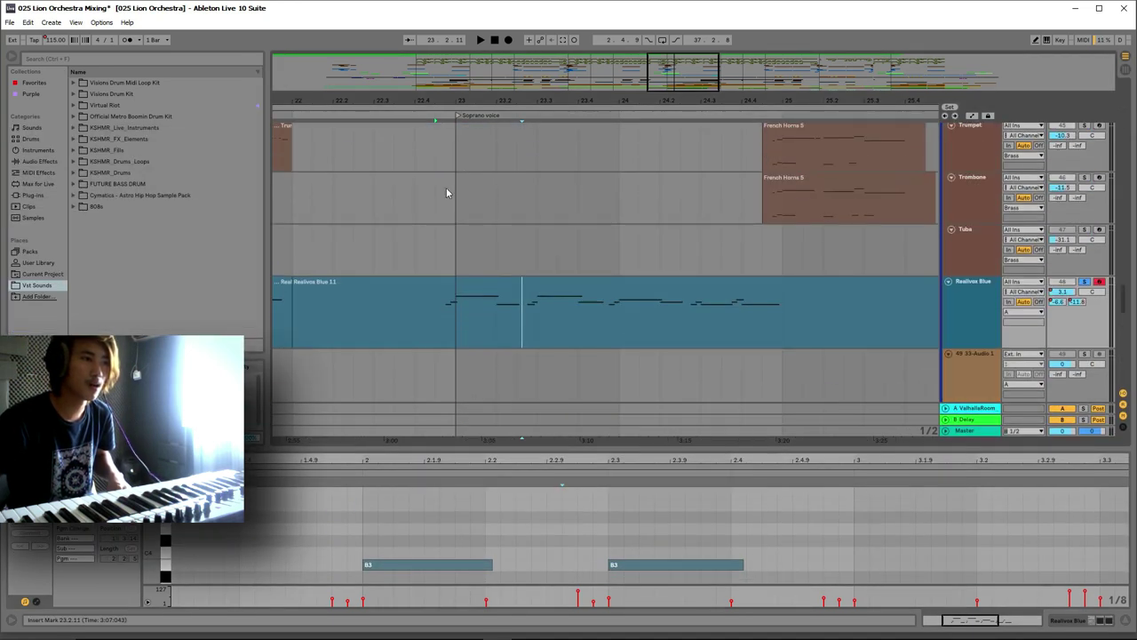
key(space)
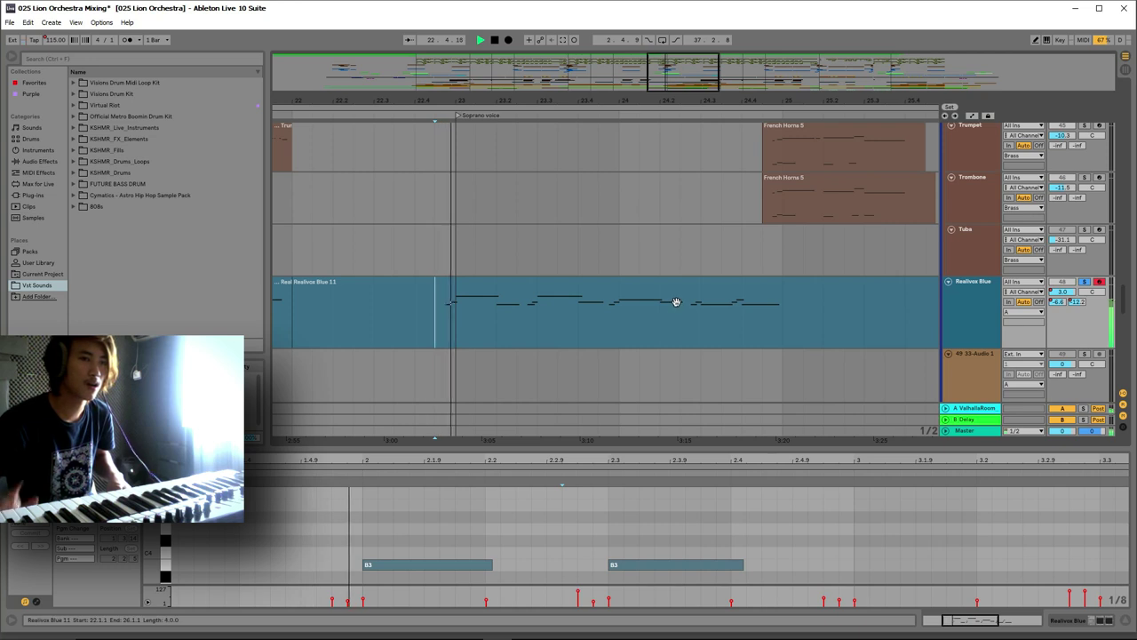
scroll(703, 330, down, 3)
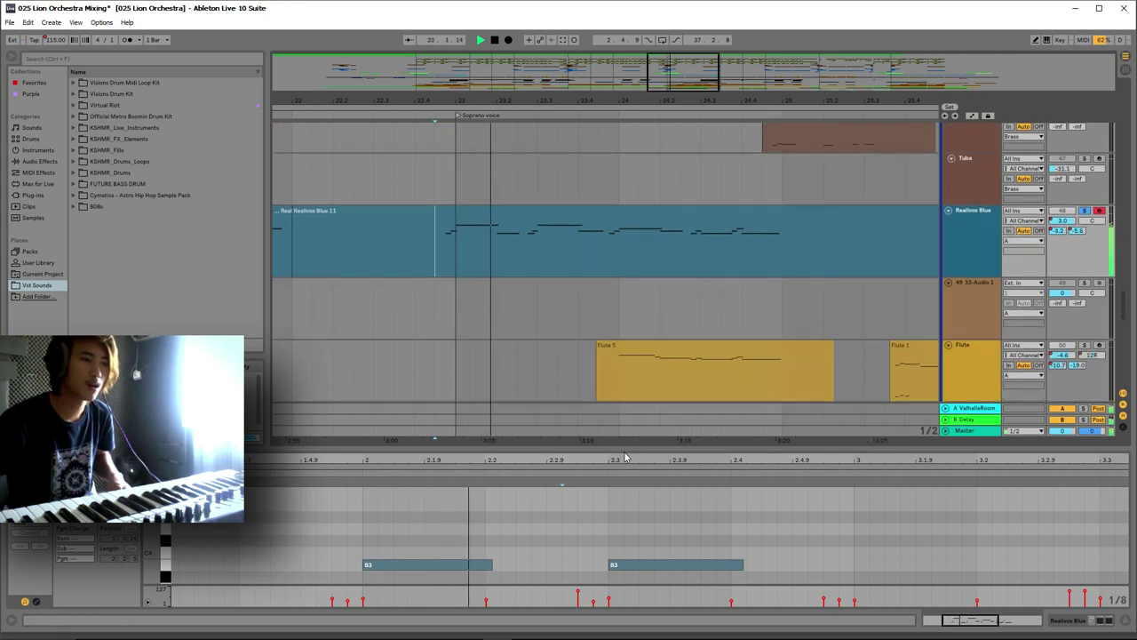
drag(622, 444, 663, 201)
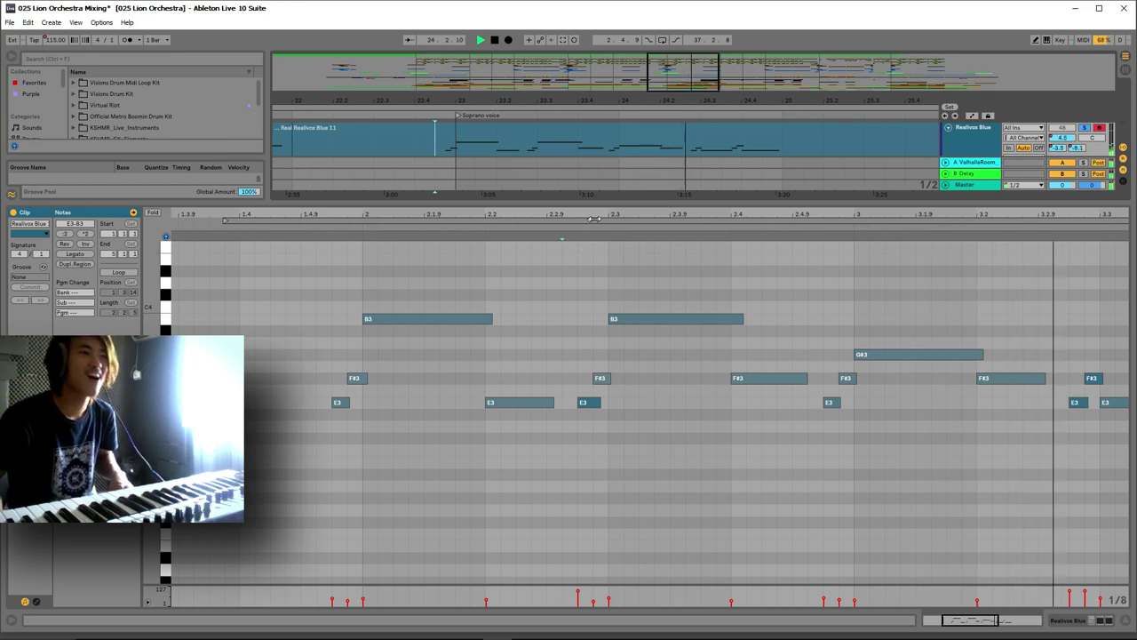
drag(595, 215, 566, 209)
key(space)
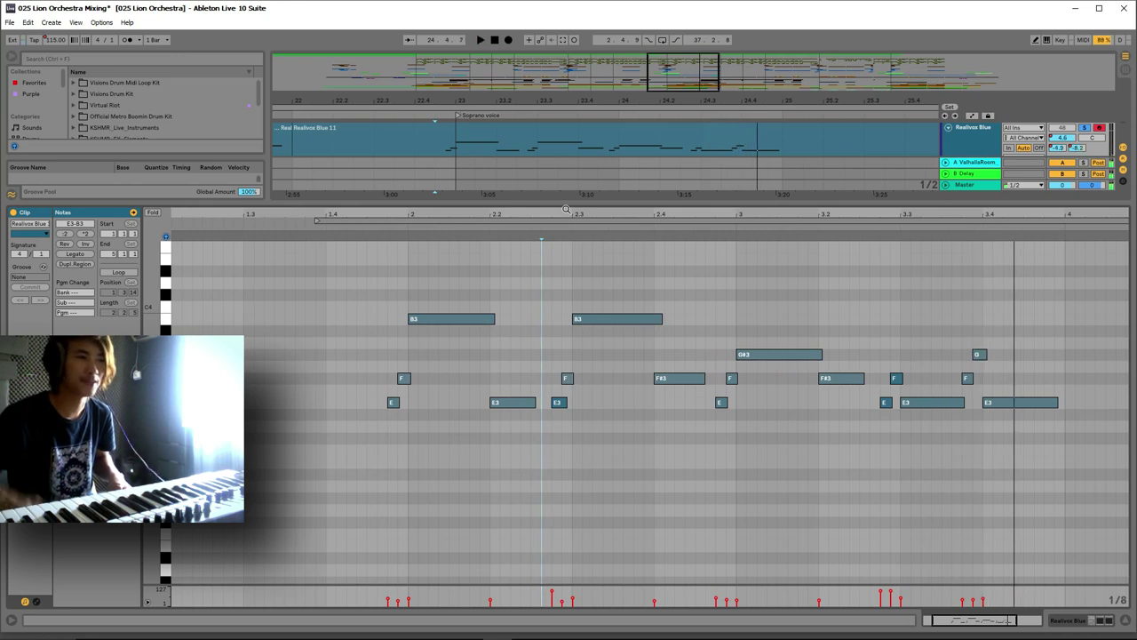
Turn off solo on the Realivox Blue track and play the soprano section with the other tracks from 22.3.1
drag(645, 204, 645, 288)
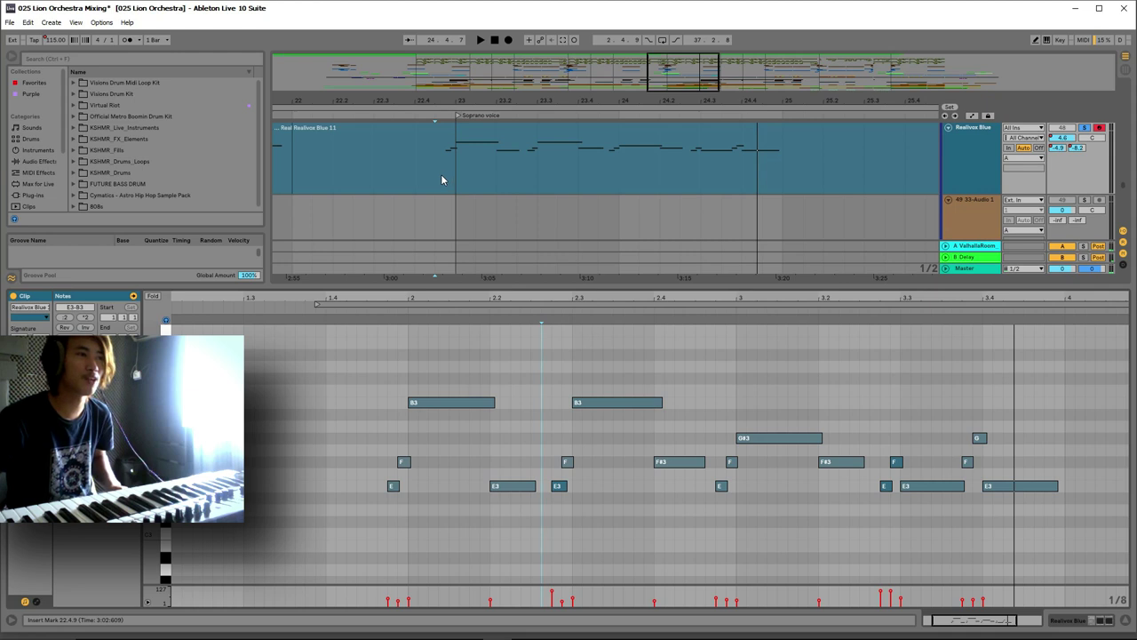
click(442, 179)
scroll(1033, 180, up, 1)
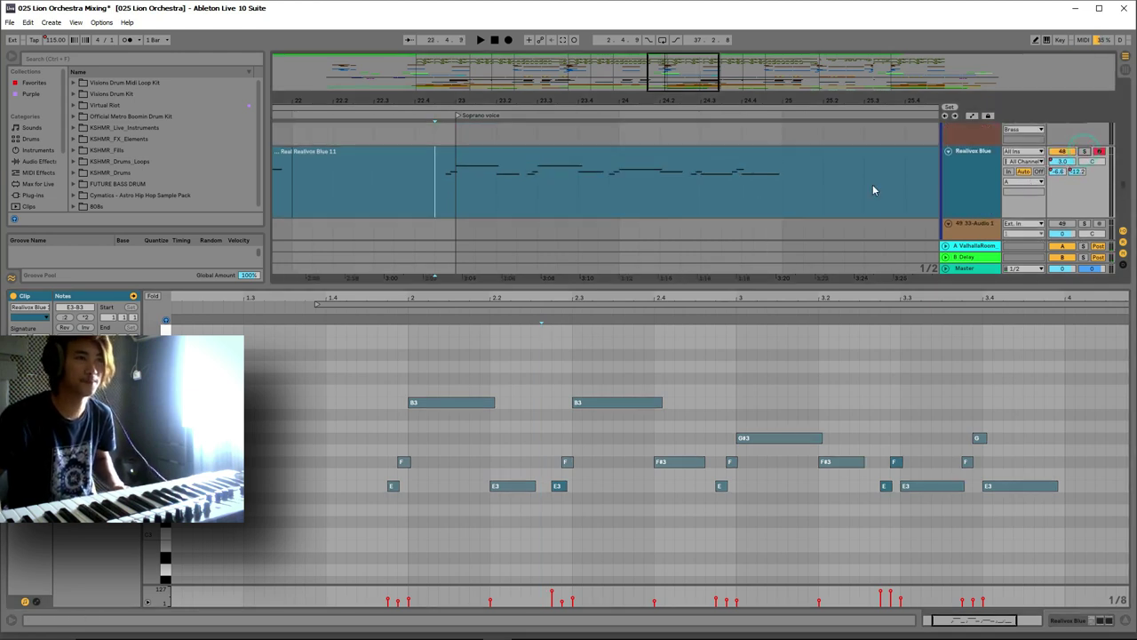
click(410, 188)
key(space)
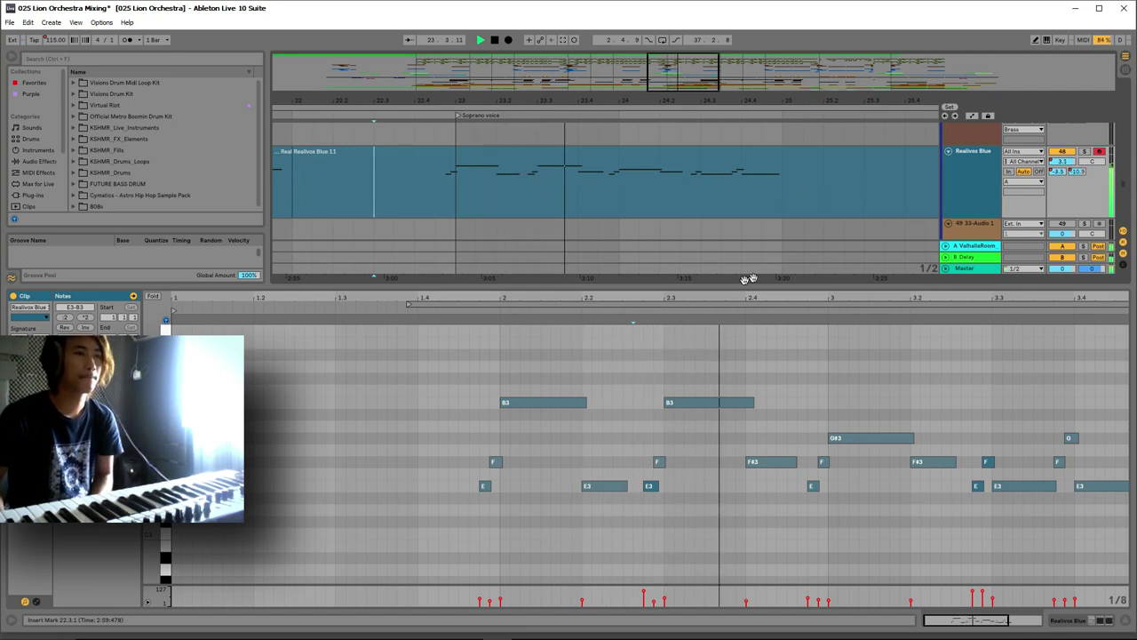
drag(707, 294, 783, 359)
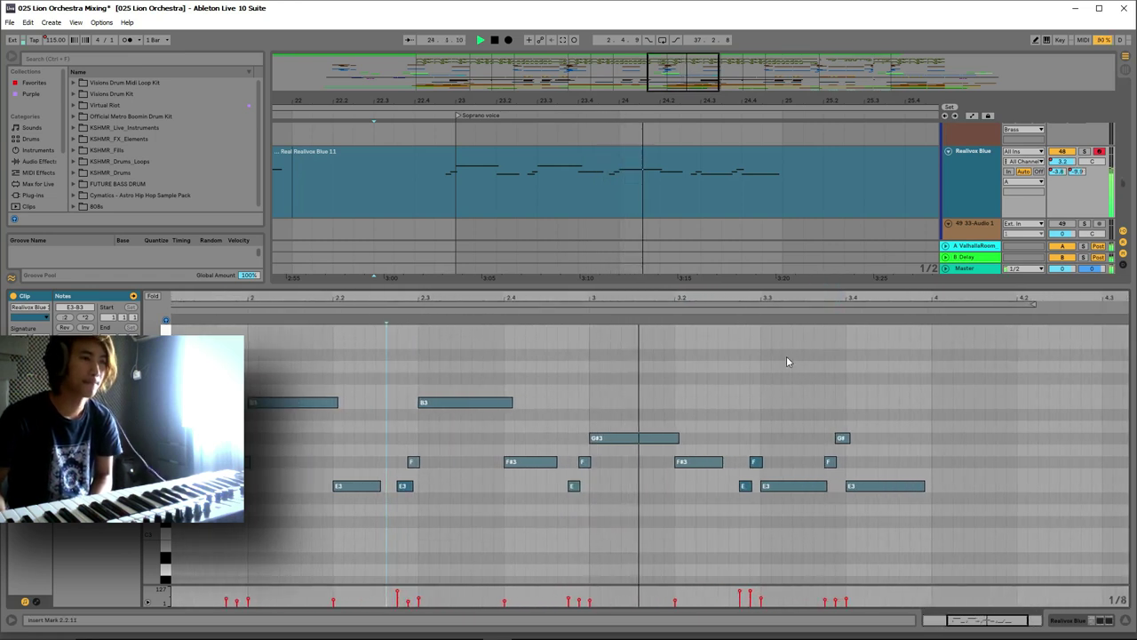
scroll(786, 356, down, 2)
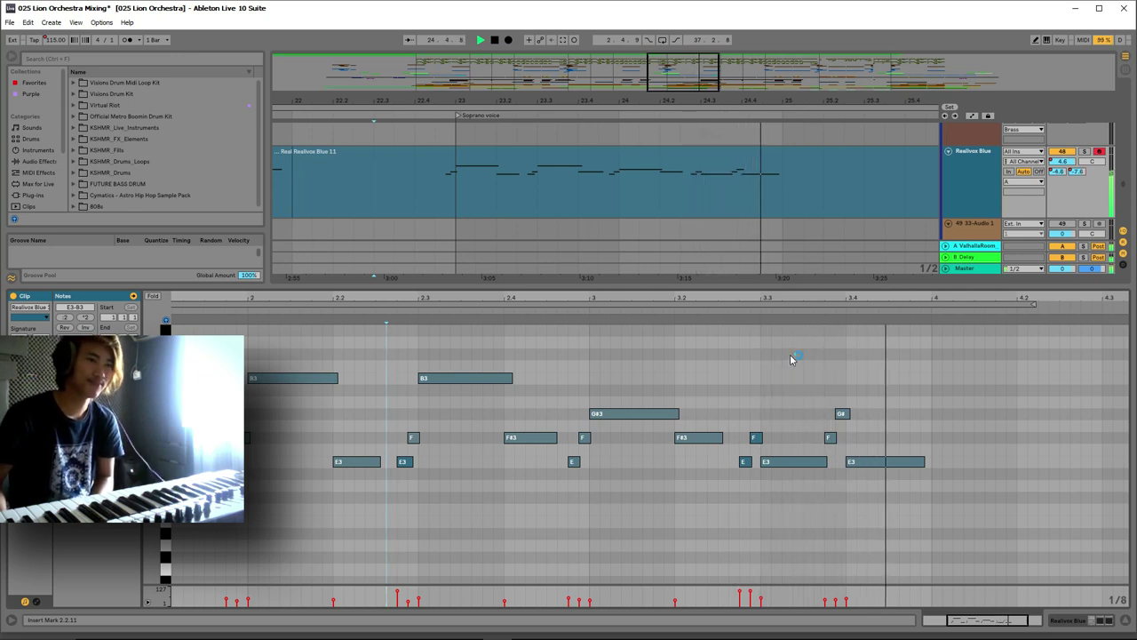
drag(730, 302, 748, 297)
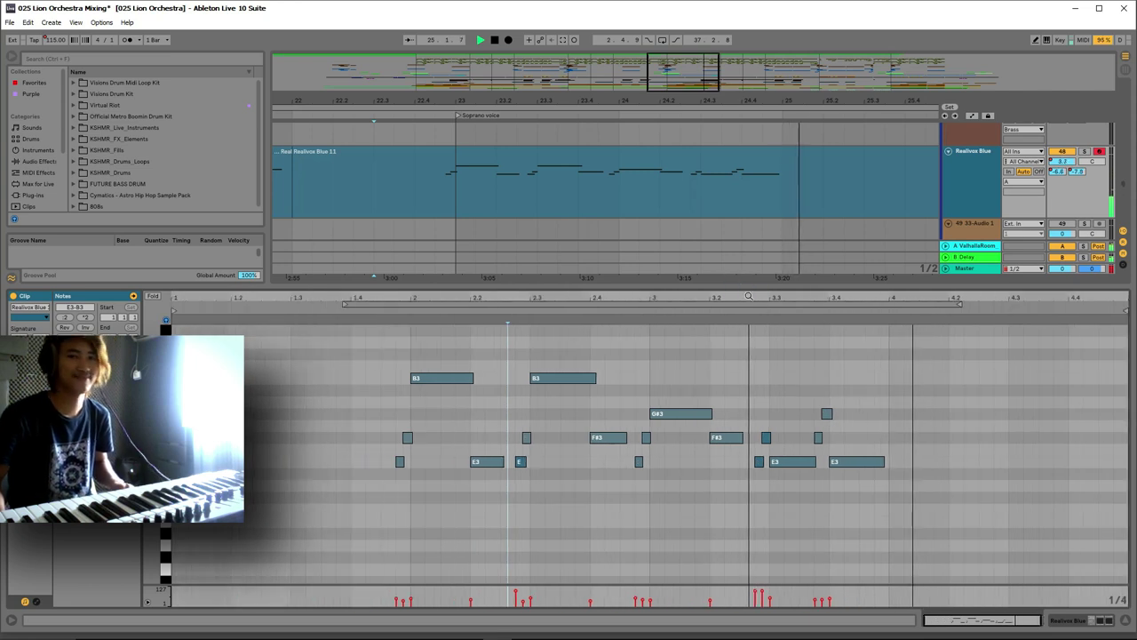
key(space)
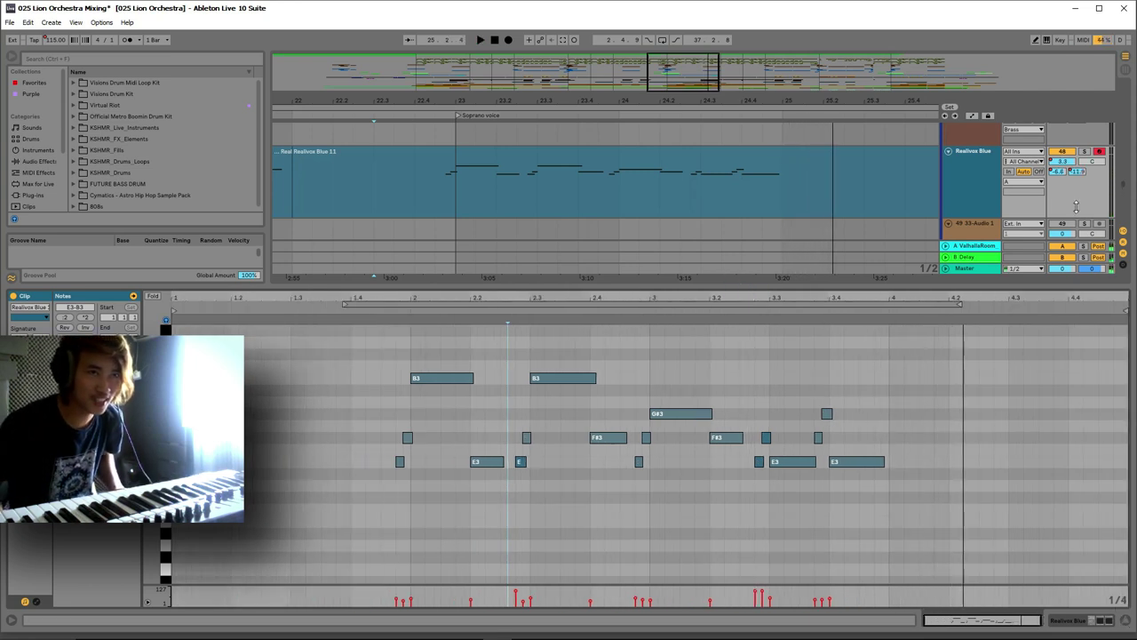
Select the Drums track near the start of the track list and show its Kontakt window with Realivox Blue
scroll(1124, 184, up, 15)
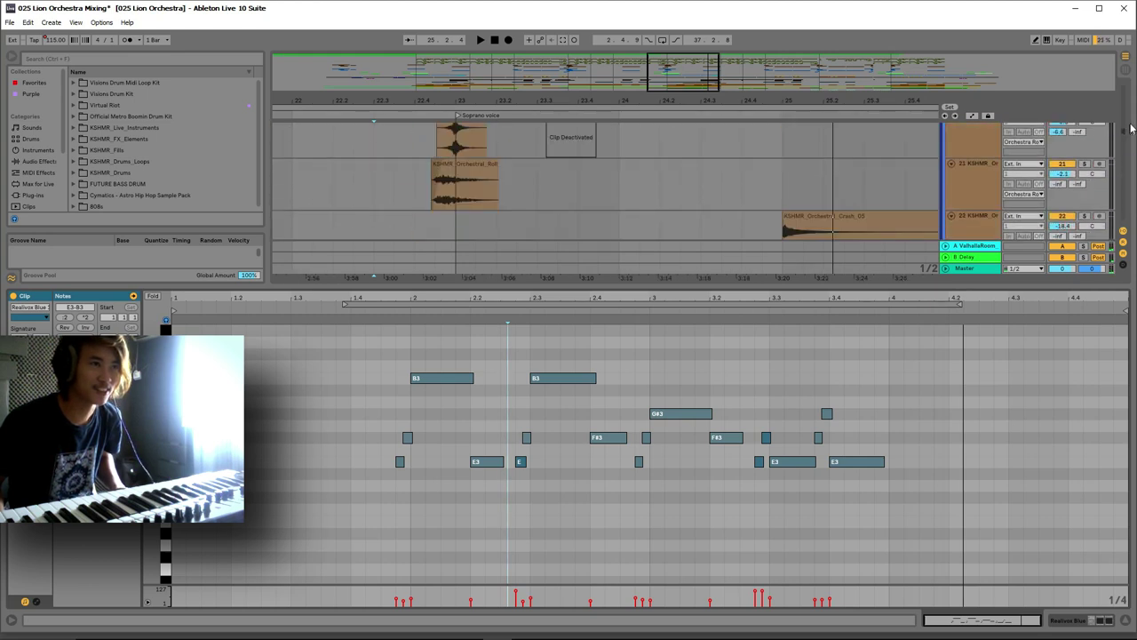
scroll(1124, 184, up, 5)
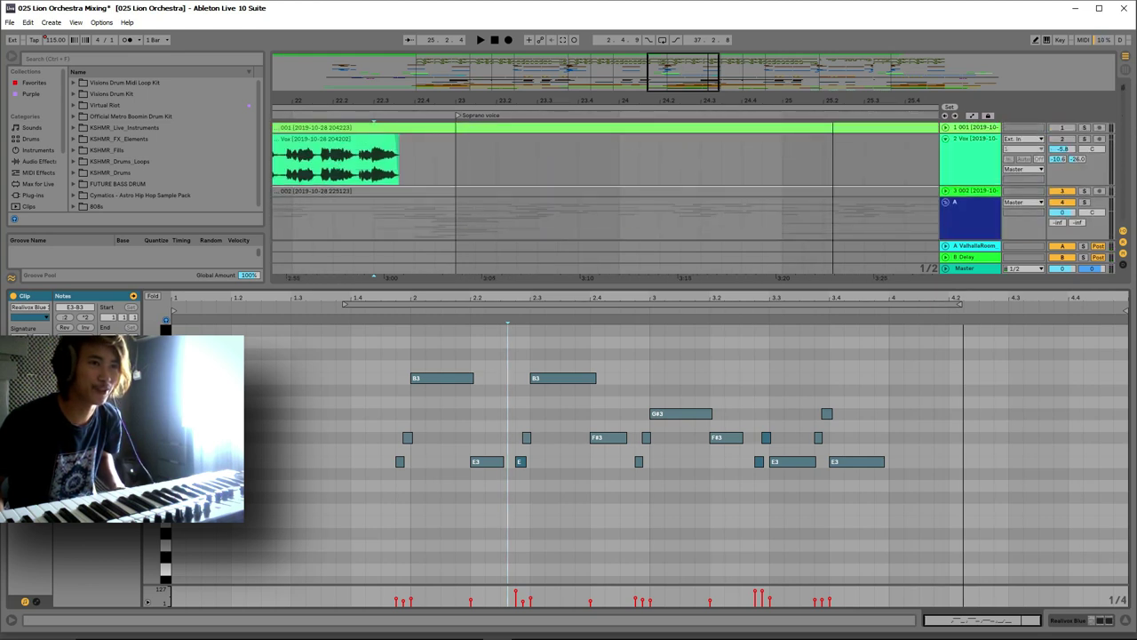
scroll(1073, 133, down, 5)
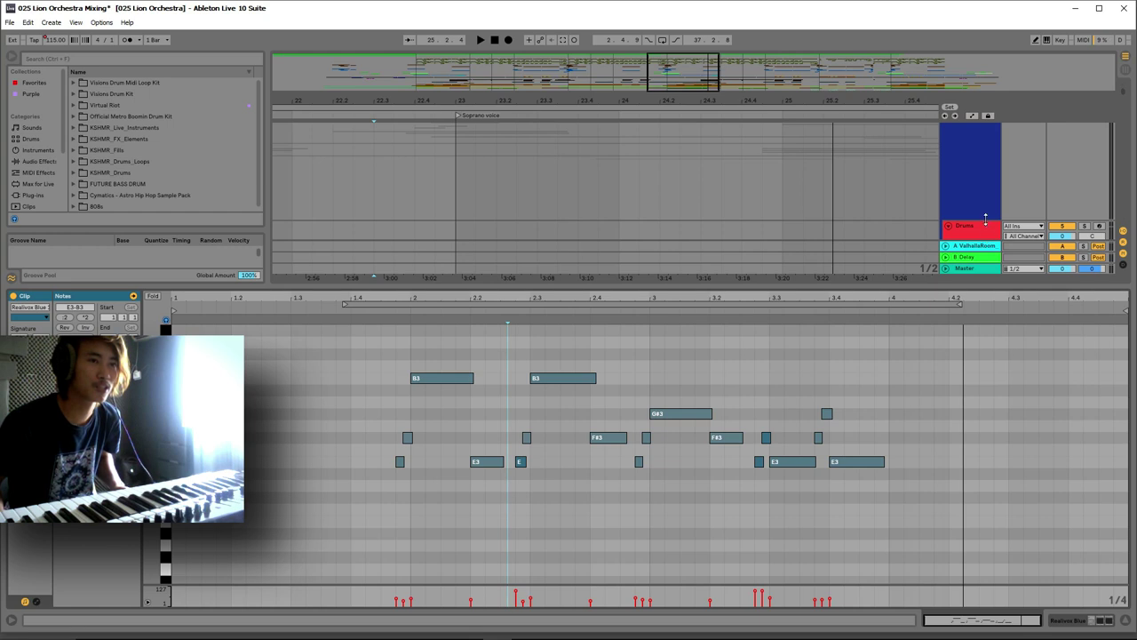
click(986, 229)
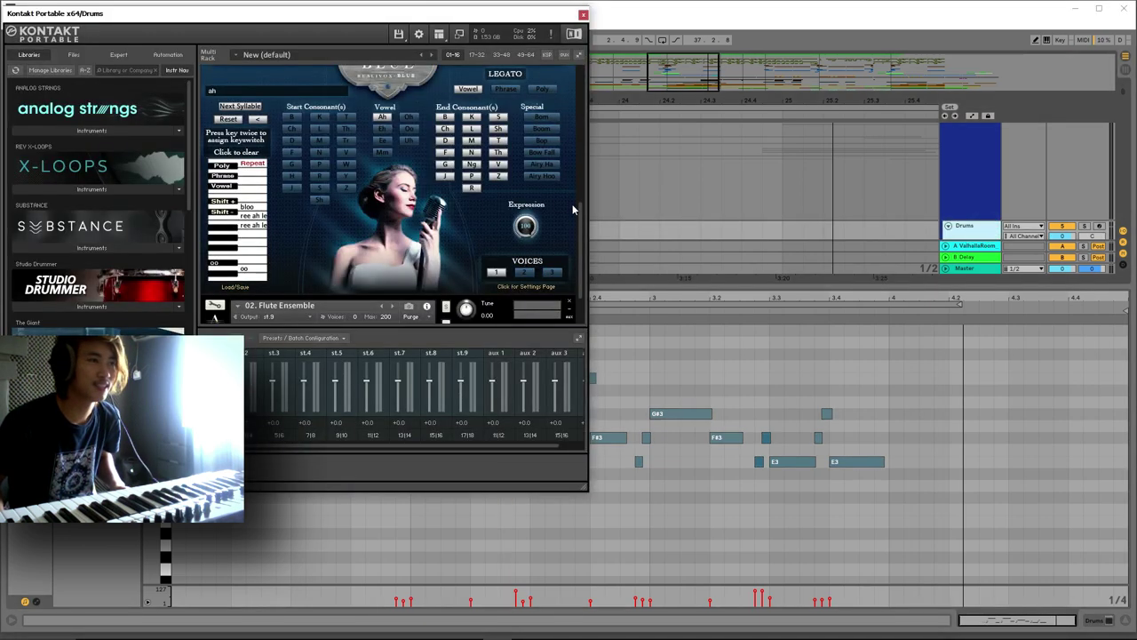
mouse_move(582, 225)
mouse_down()
mouse_move(583, 257)
mouse_move(590, 228)
mouse_up()
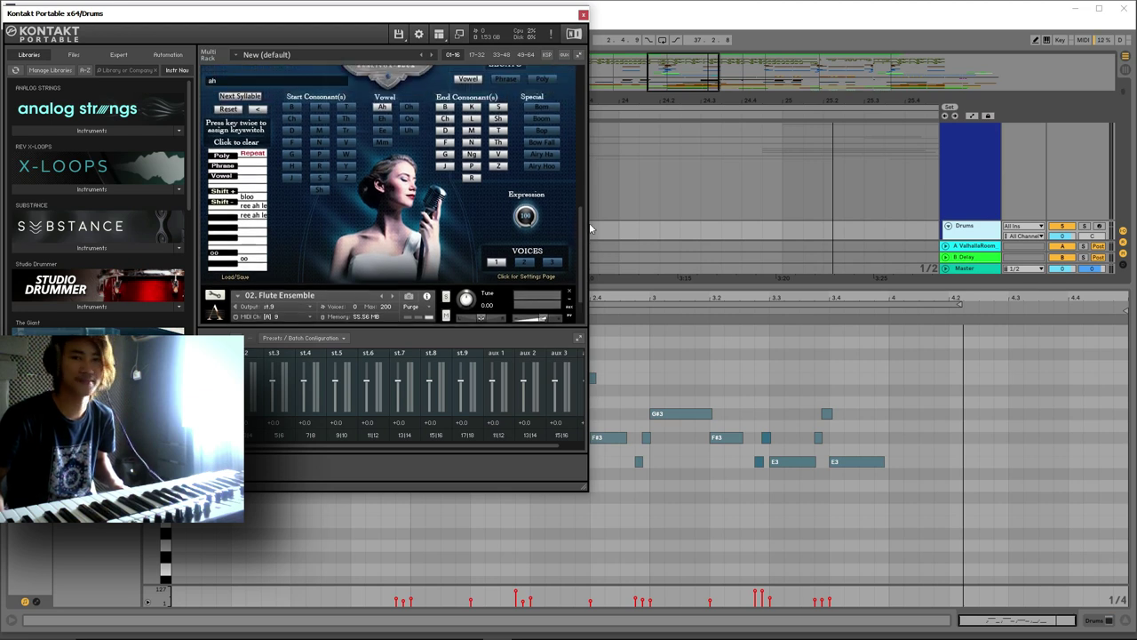